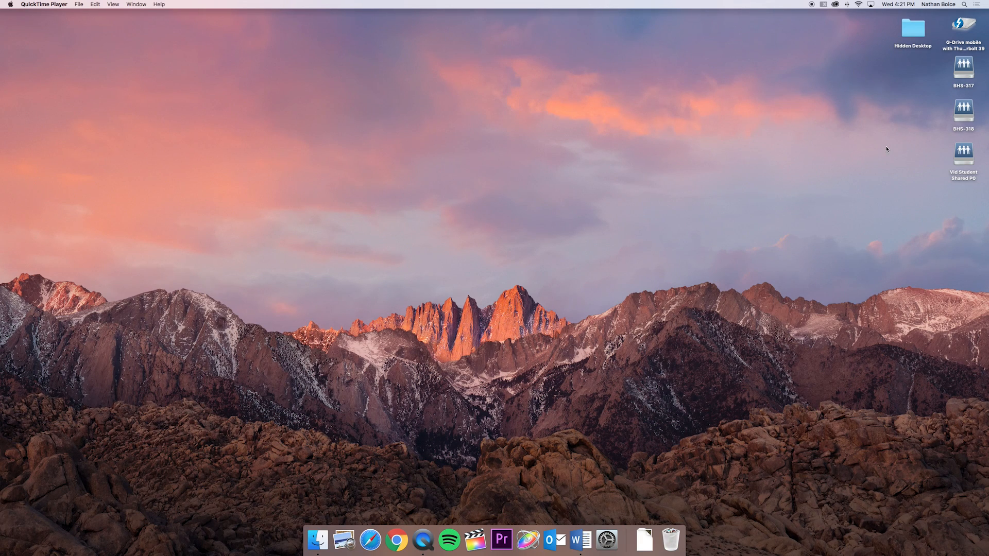
- Open a Finder window showing the contents of the Desktop folder and reposition the window
click(823, 4)
click(851, 28)
click(318, 545)
mouse_move(318, 545)
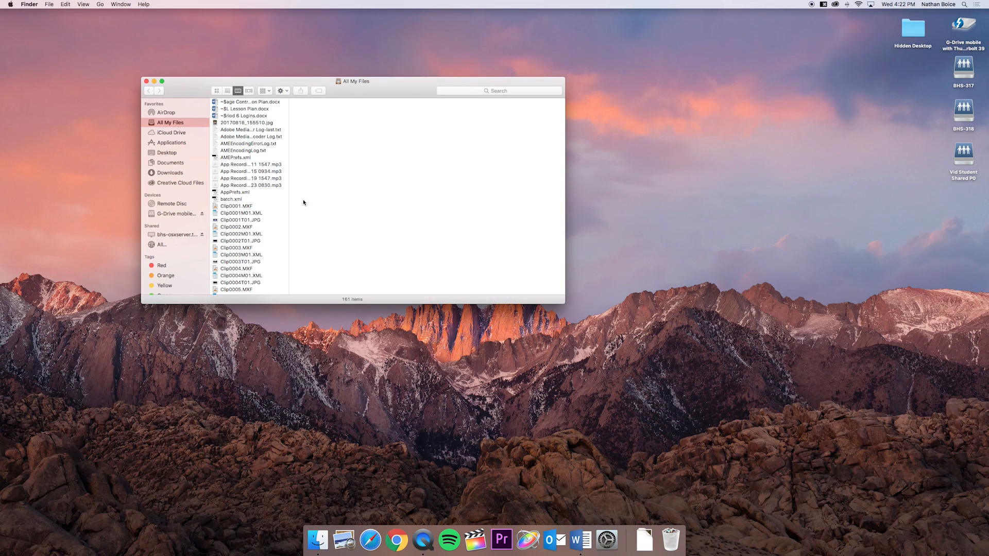
click(166, 153)
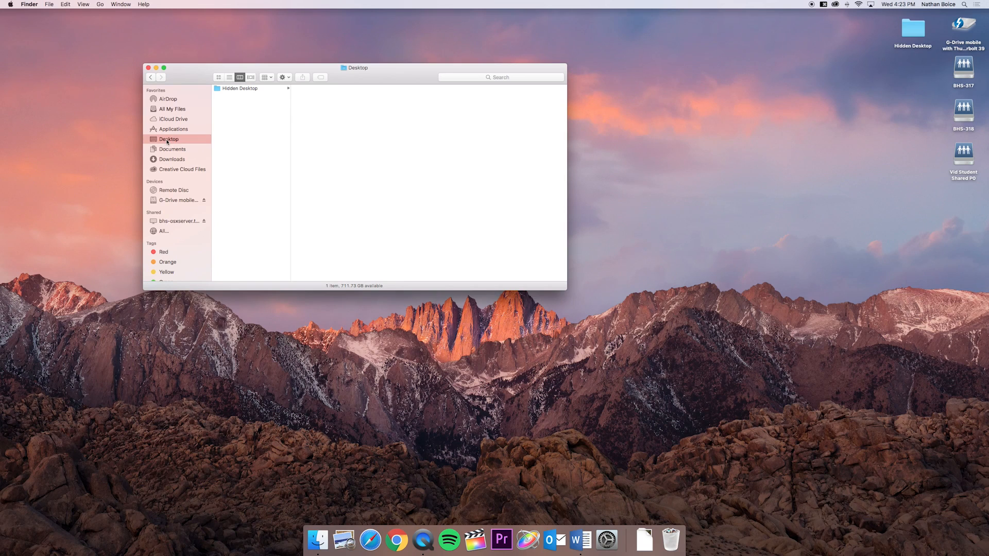
drag(384, 73, 490, 58)
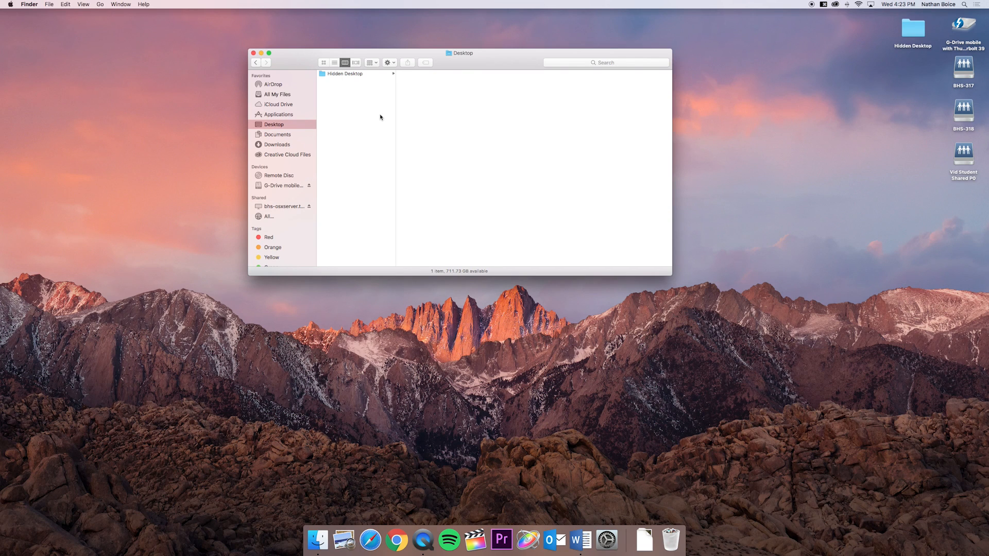
right_click(348, 110)
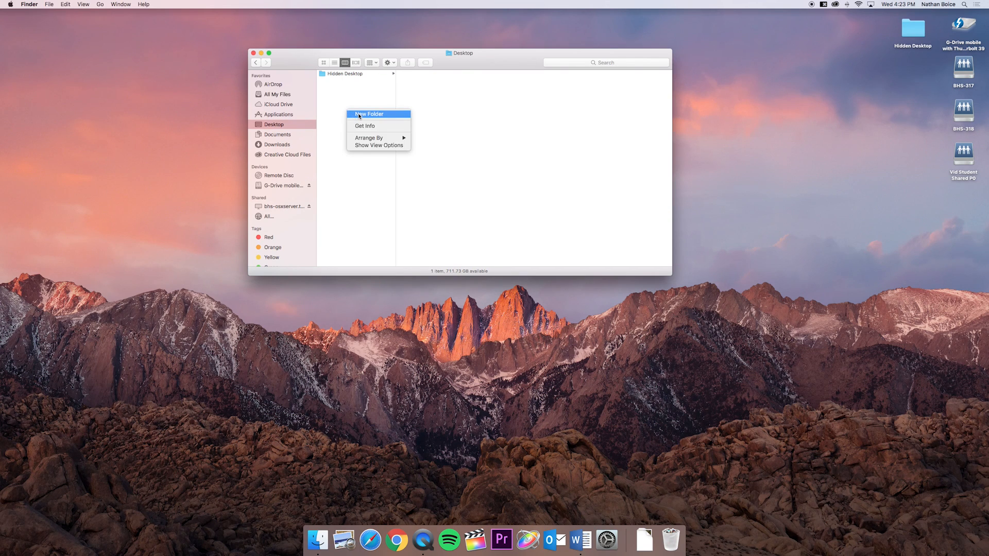
click(349, 106)
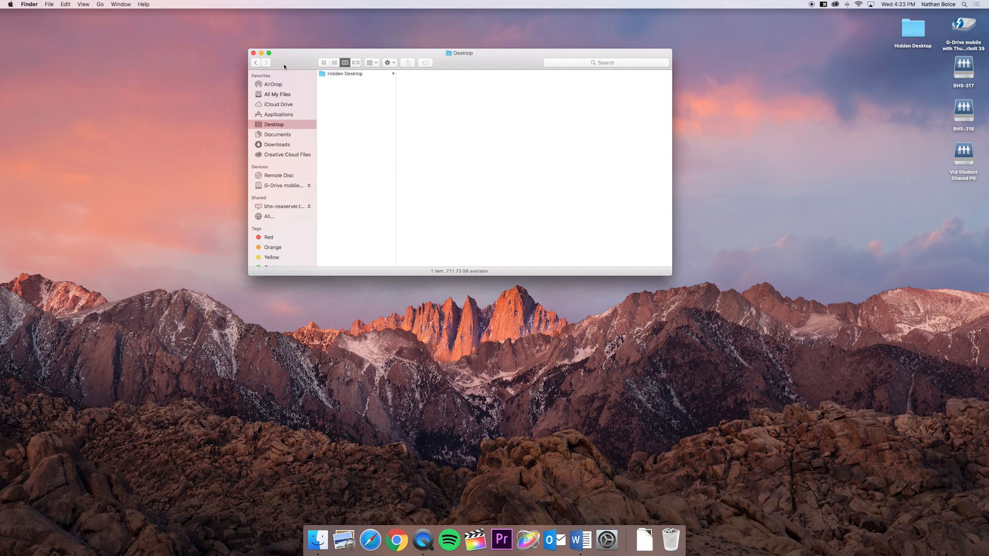
drag(283, 68, 260, 73)
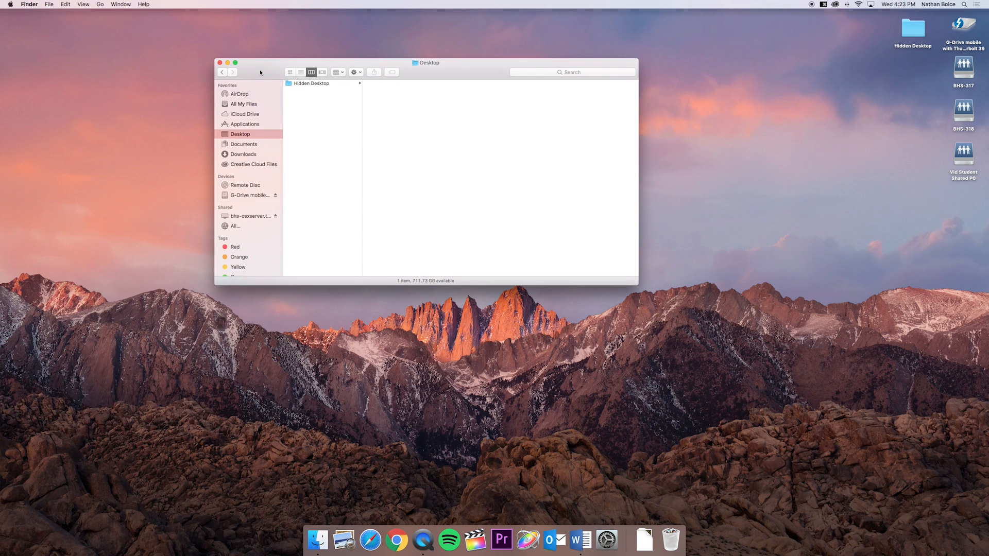
click(49, 5)
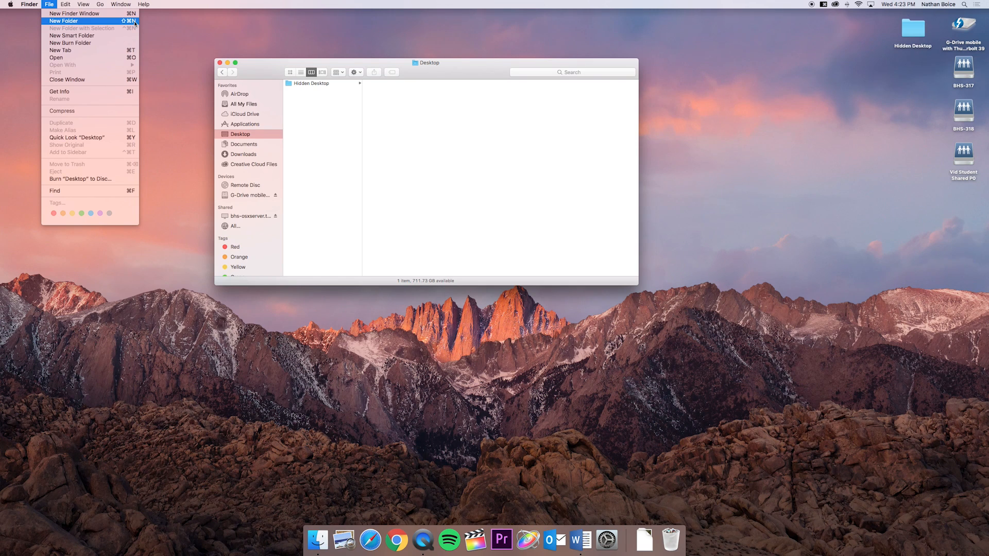
click(287, 65)
- Create a new folder named "First Project" on the Desktop
key(super+shift+n)
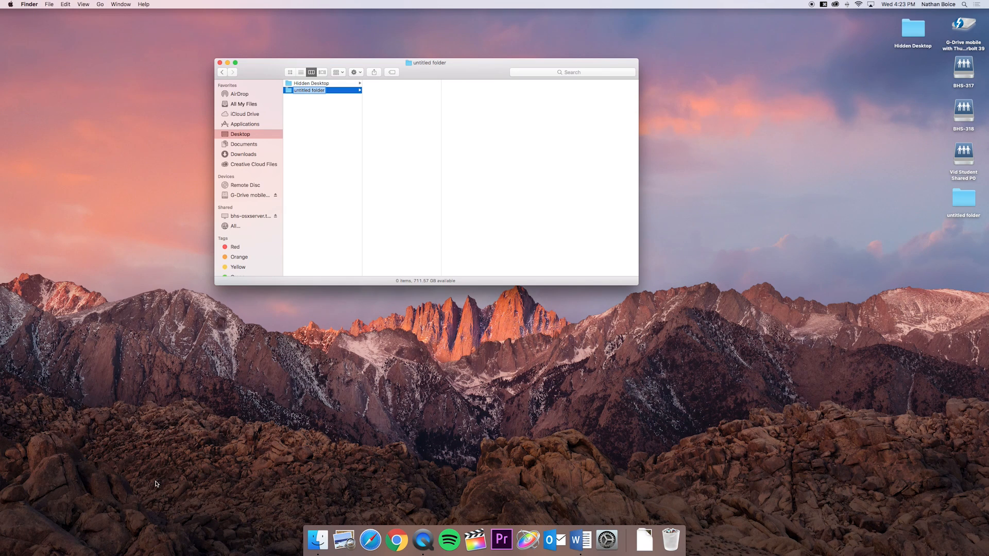
text(First Project)
key(Return)
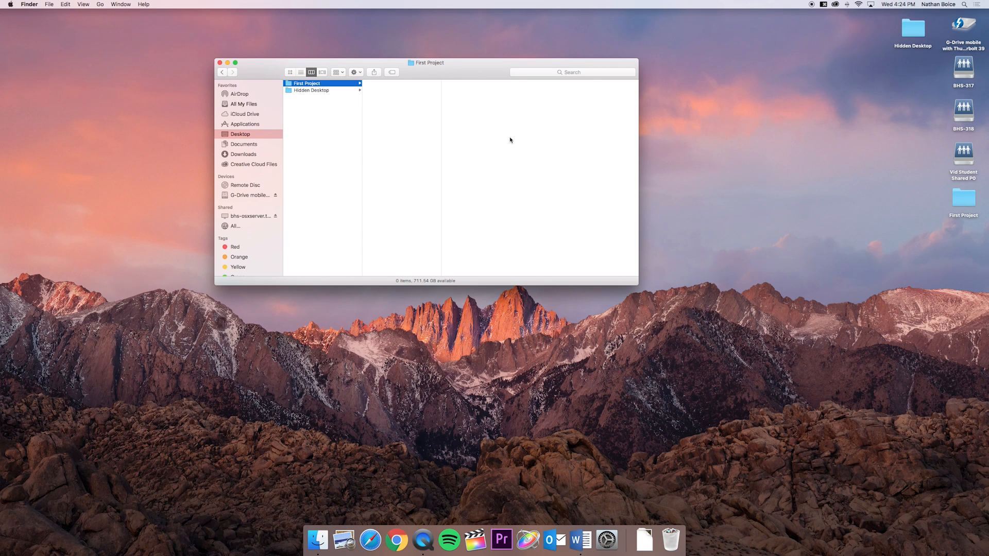
- Check the mouse's Secondary click option in System Preferences, and close the preferences
right_click(402, 108)
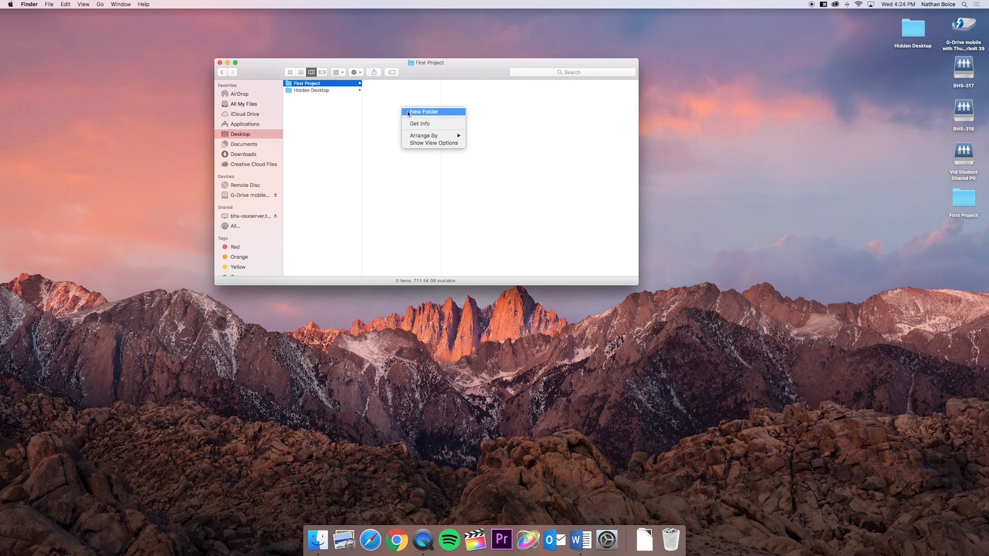
click(391, 111)
click(1, 2)
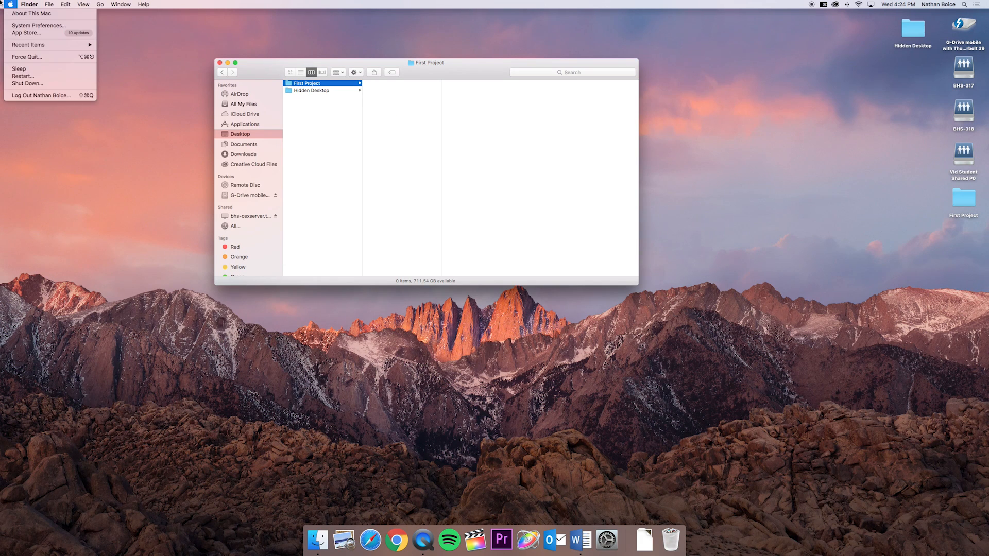
click(36, 25)
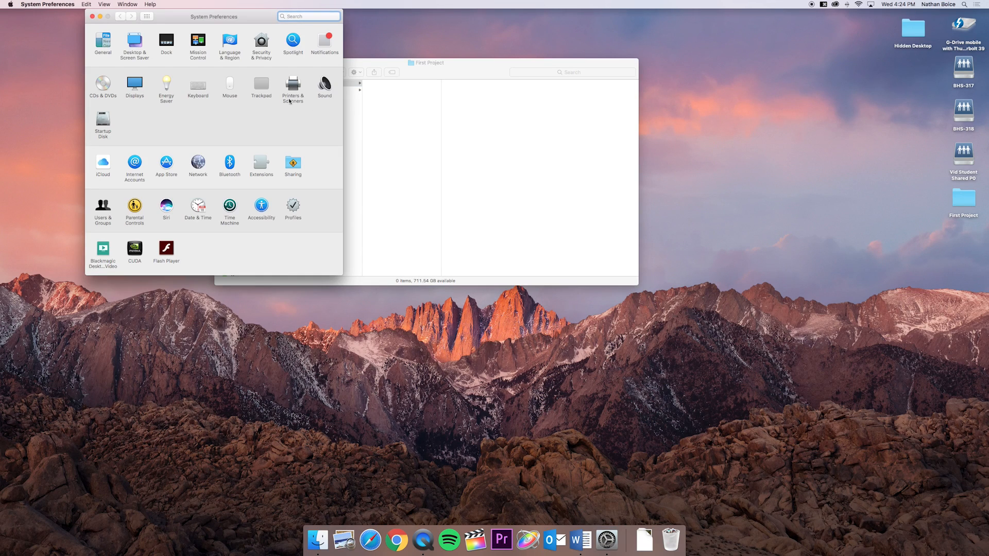
click(228, 86)
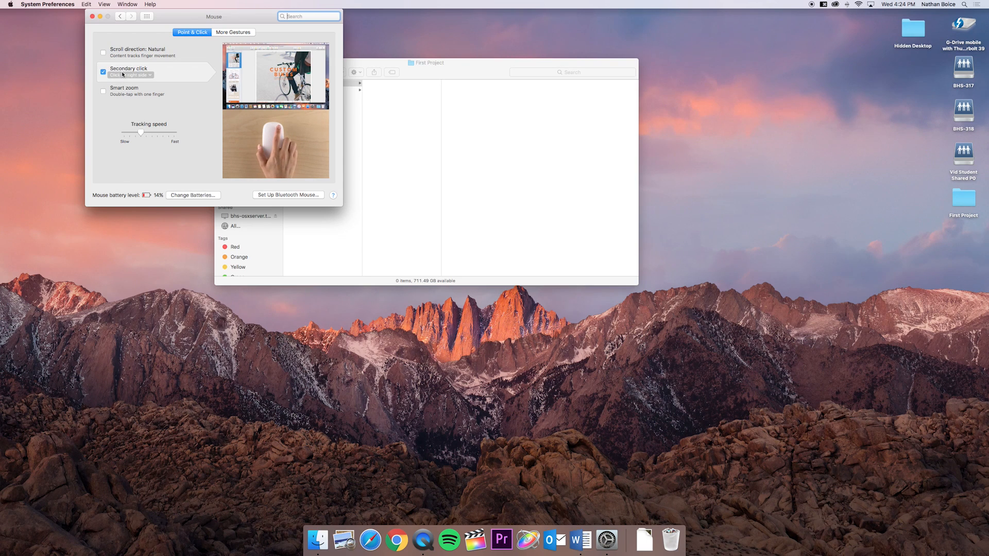
click(119, 16)
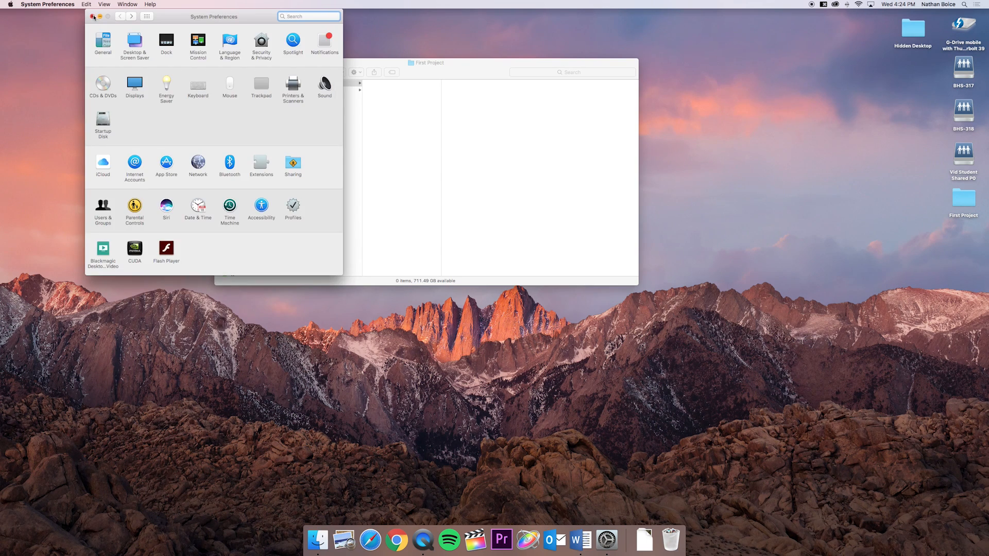
click(93, 16)
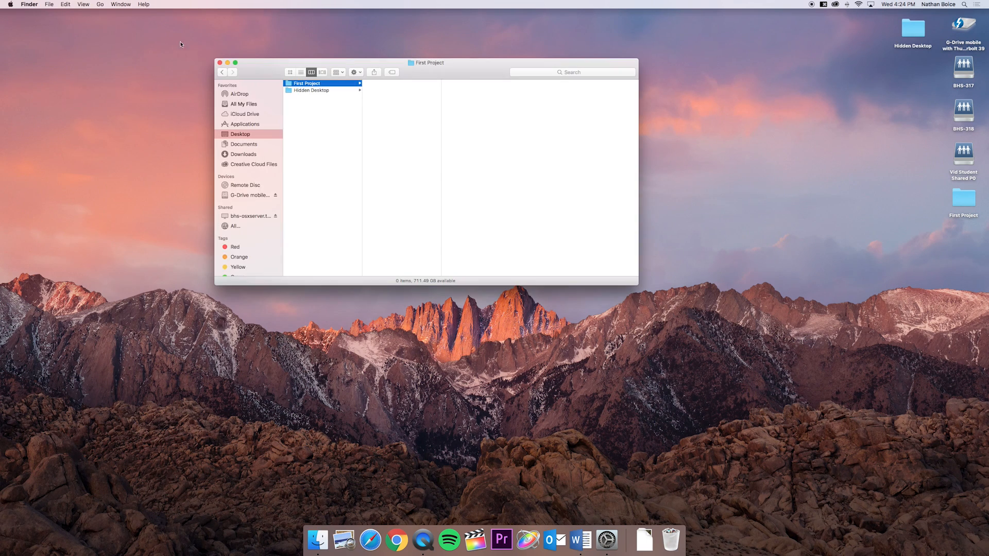
- Create a subfolder named "Project" inside the First Project folder
right_click(396, 102)
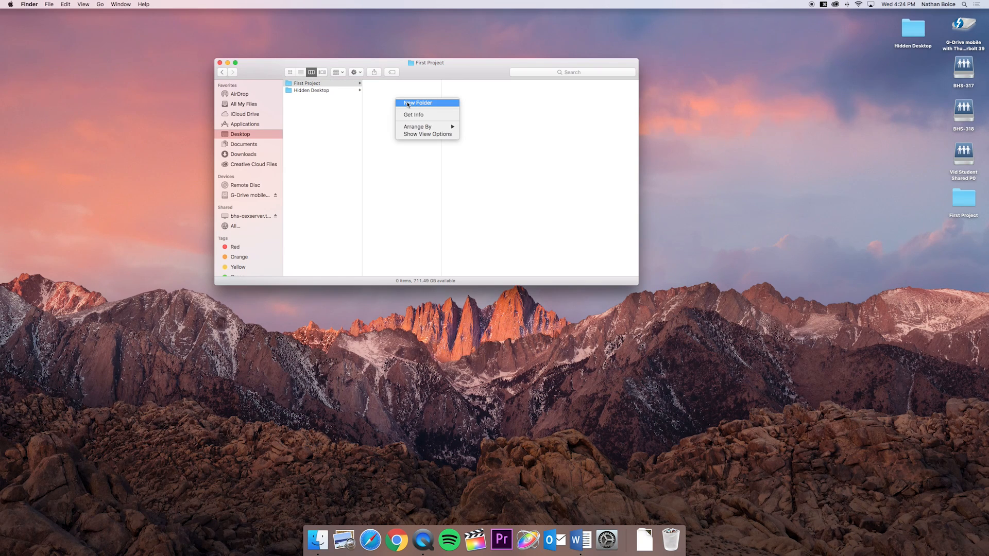
click(388, 95)
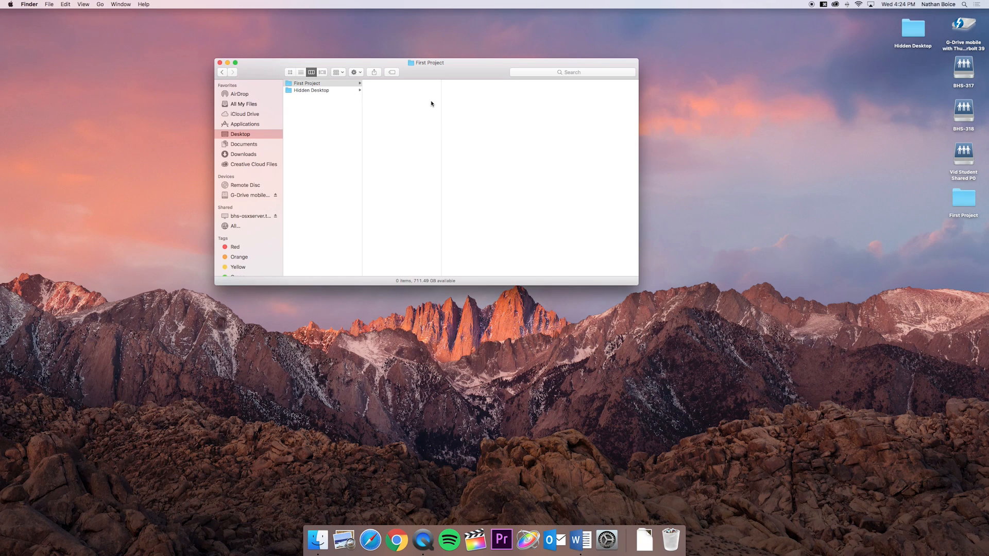
key(super+shift+n)
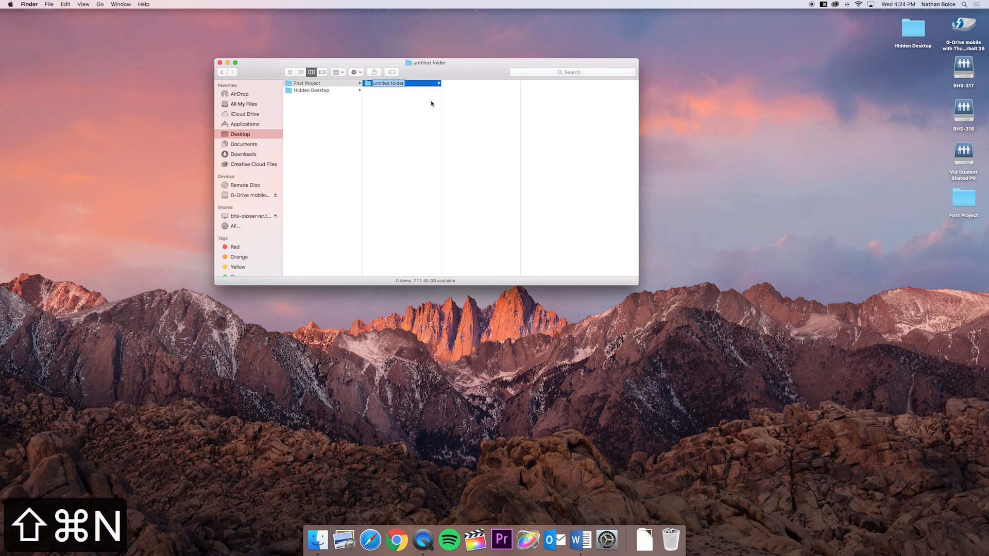
text(Project)
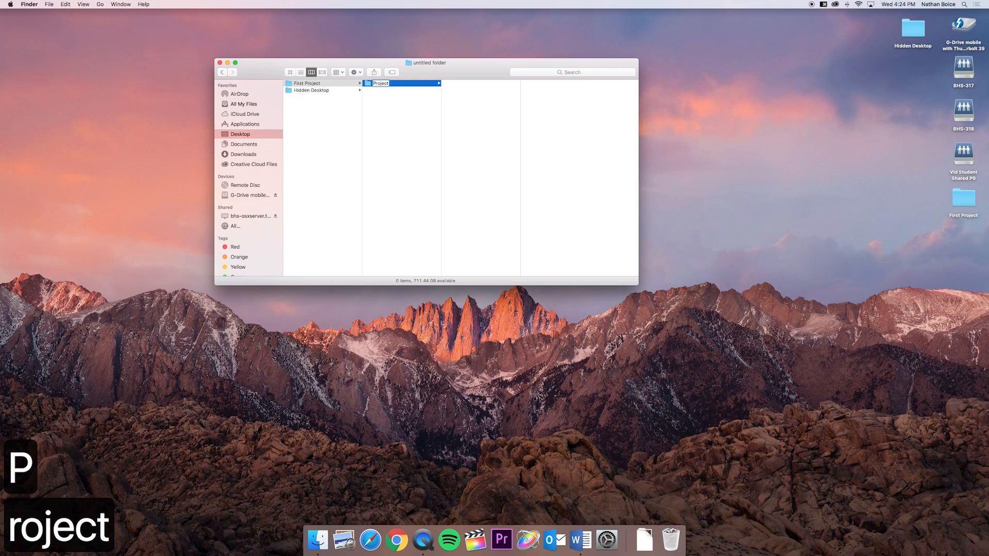
click(405, 100)
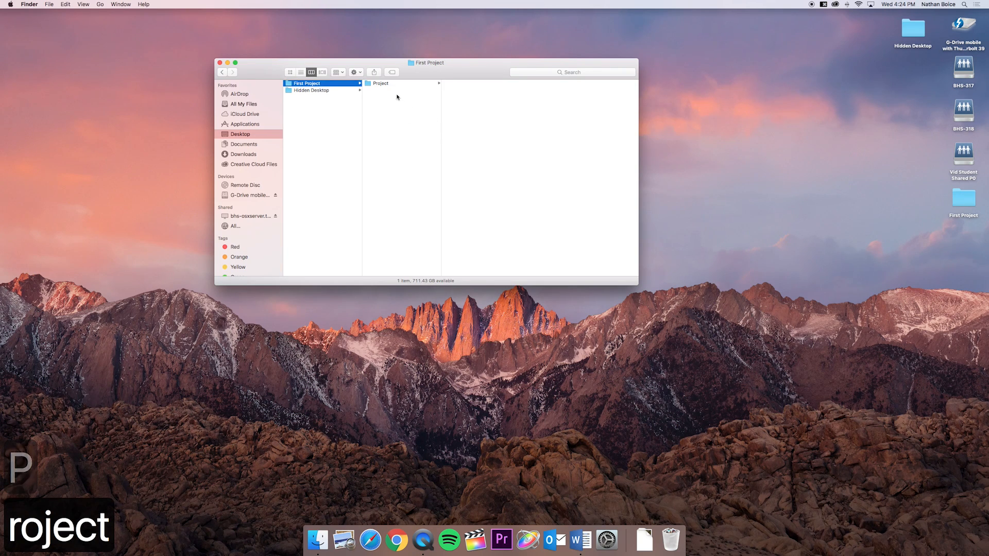
- Create a subfolder named "Media" inside First Project, alongside the Project folder
click(384, 85)
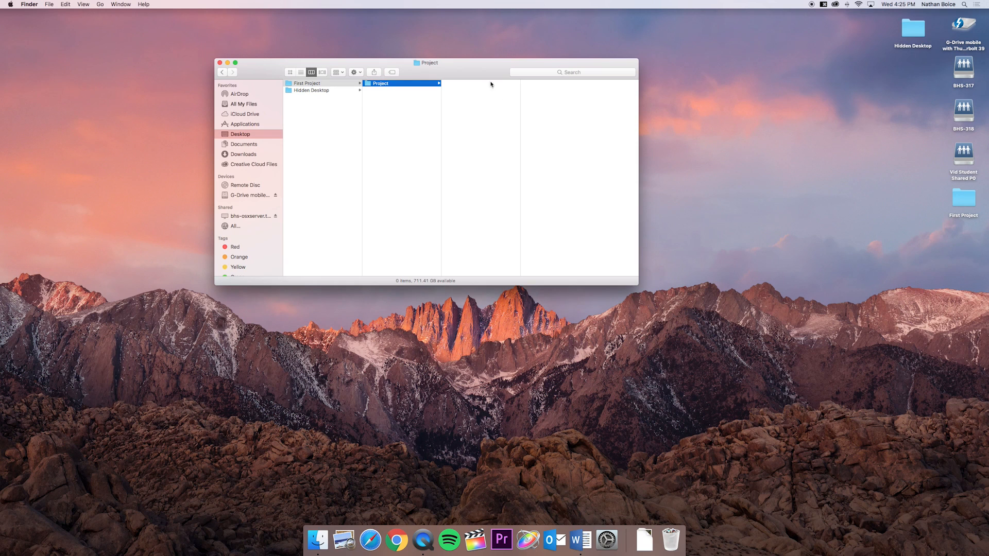
click(351, 87)
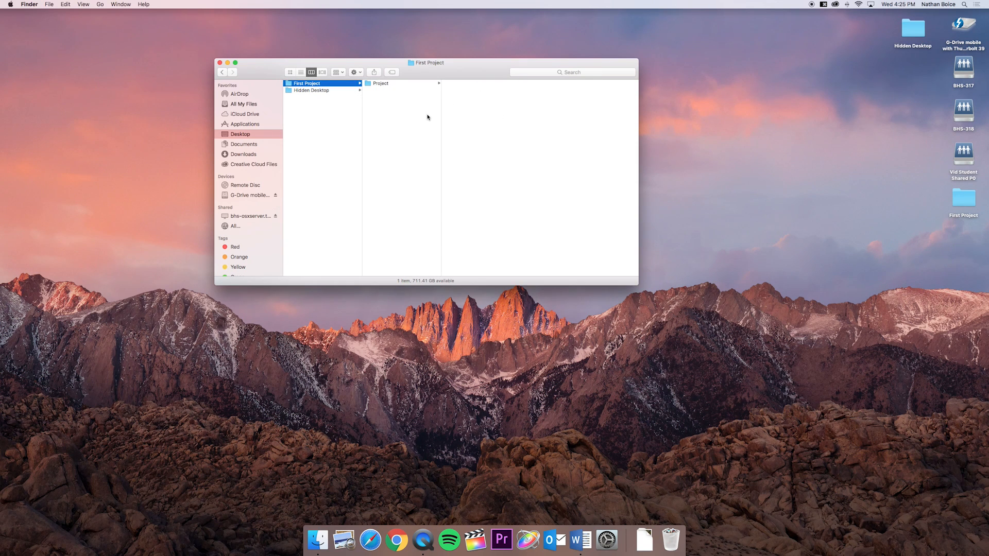
key(shift+super+n)
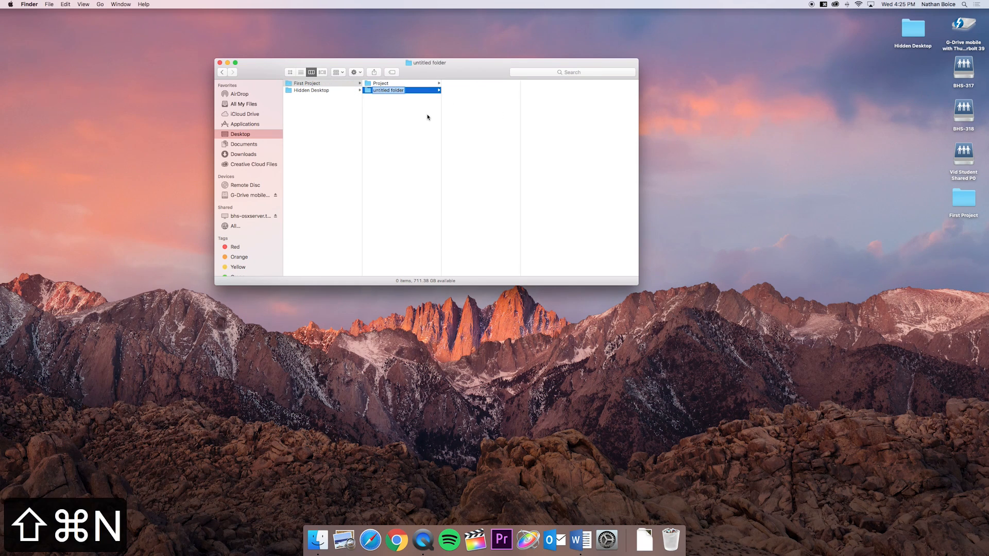
text(Media)
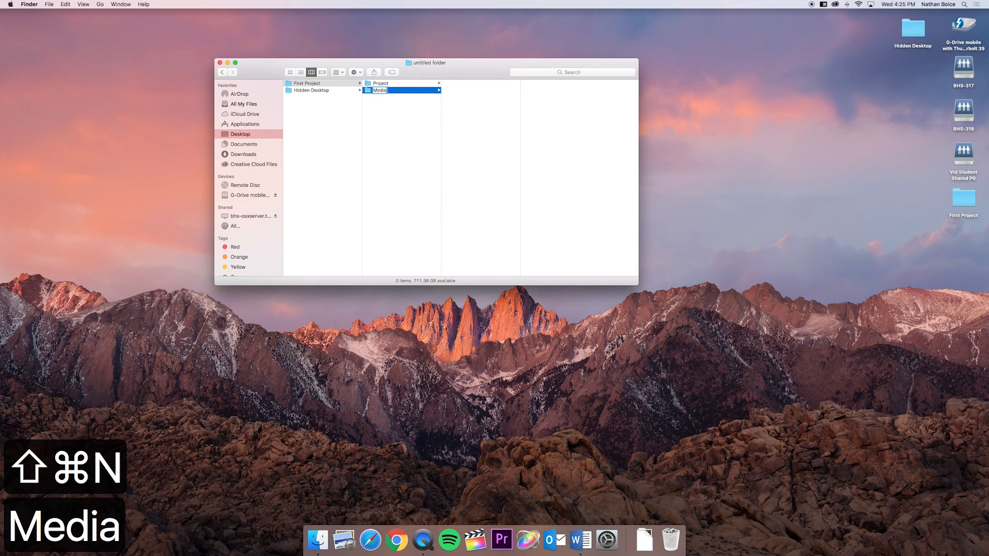
key(Return)
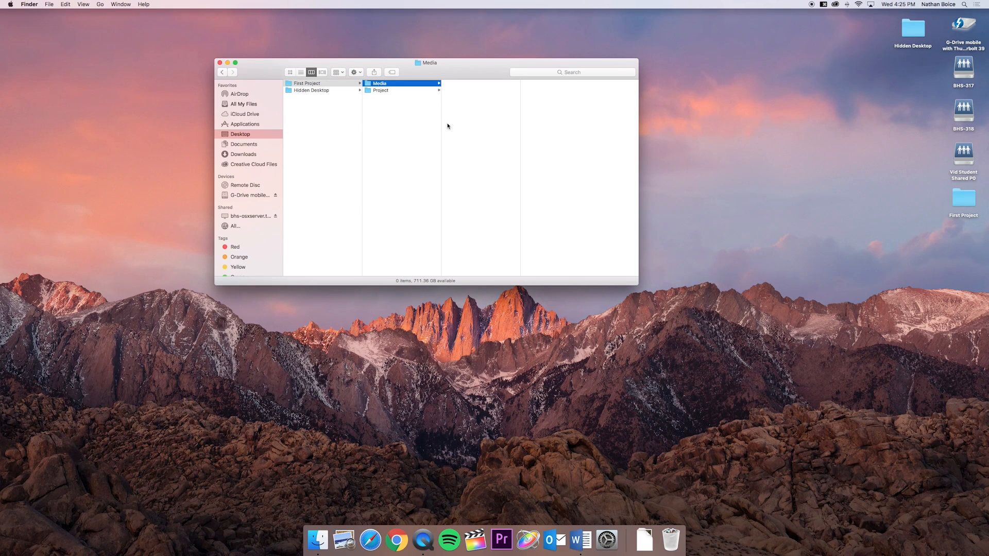
- Return to the First Project folder and create a subfolder named "RAW" in it
key(Left)
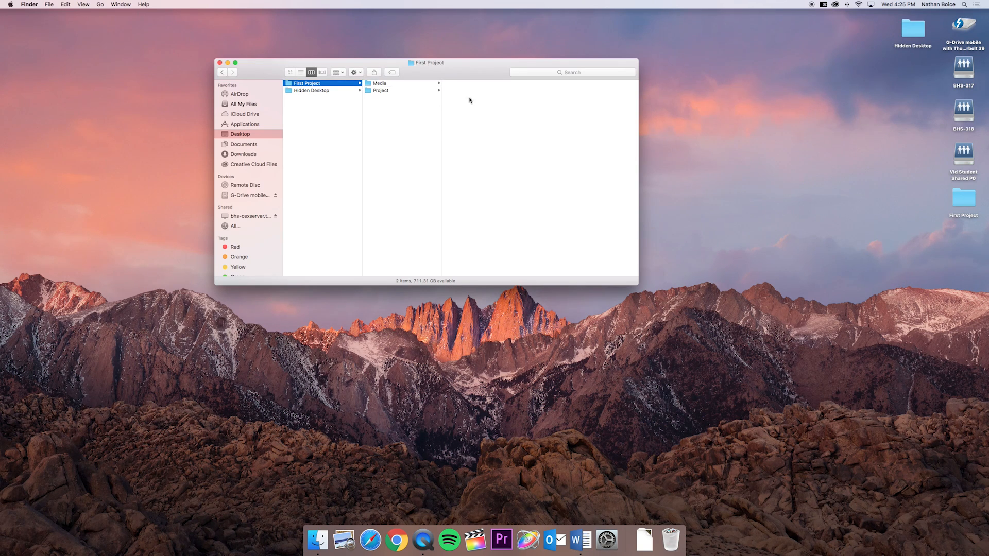
key(ctrl+shift+n)
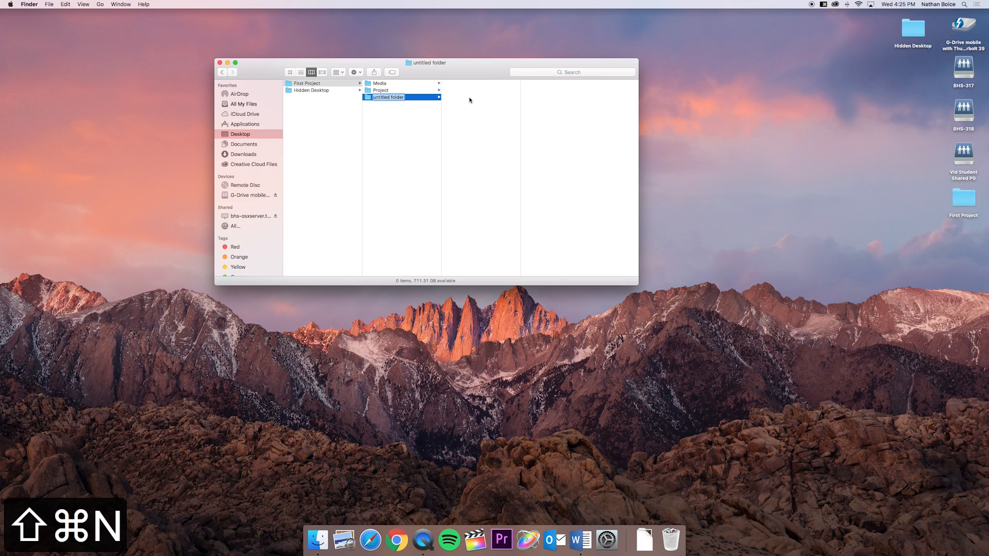
text(RAW)
key(Return)
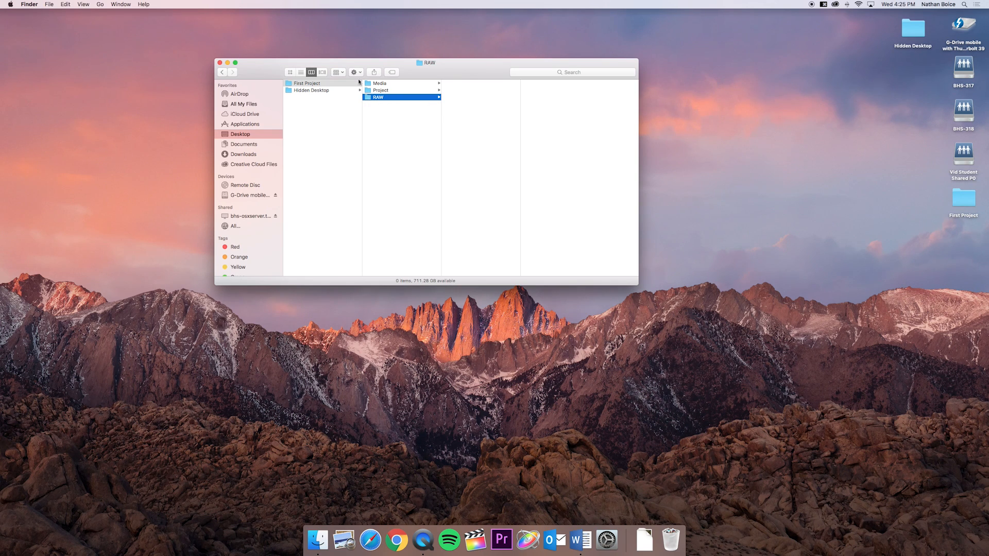
- Select the First Project folder and add a subfolder named "Audio" to it
click(343, 85)
key(ctrl+shift+n)
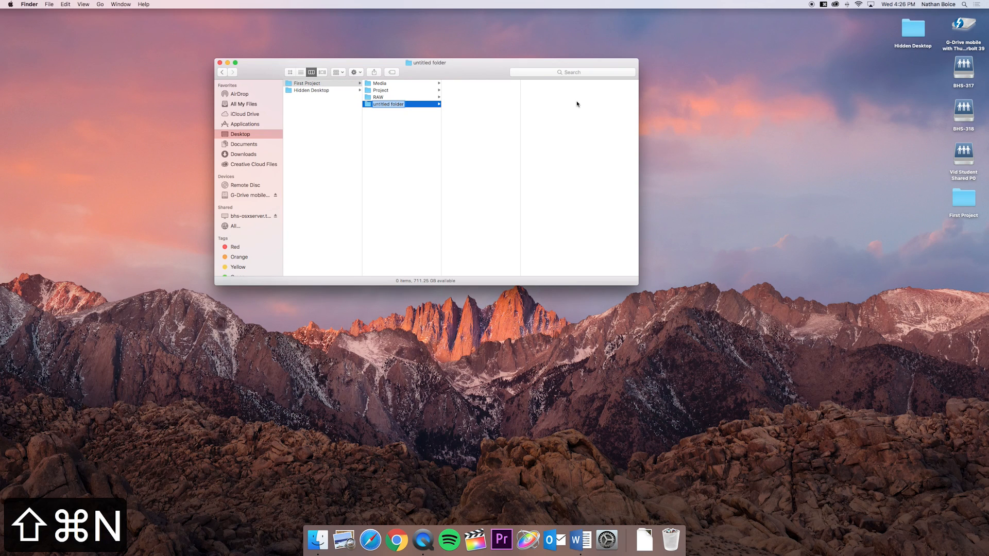
text(Audio)
key(Return)
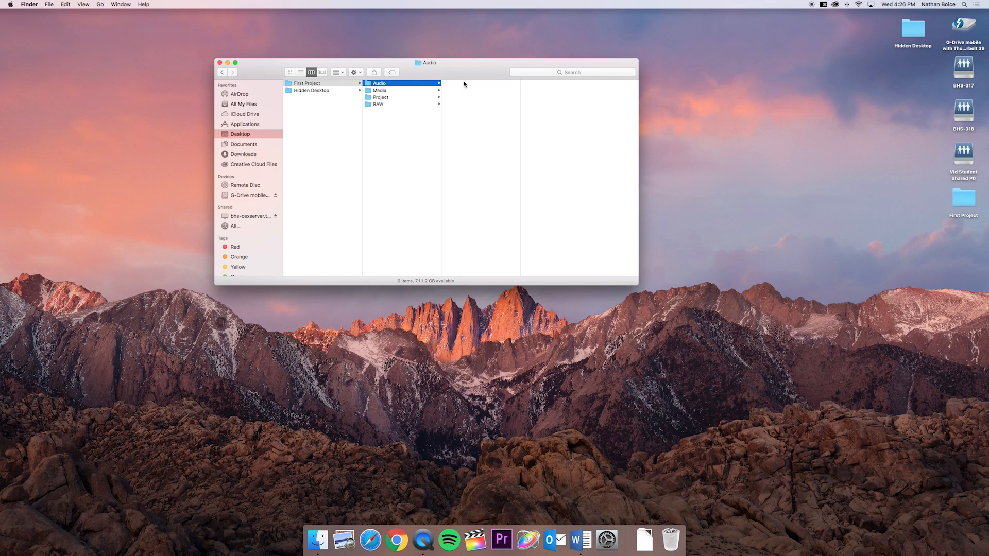
- Add a subfolder named "Graphics" to the First Project folder
click(378, 91)
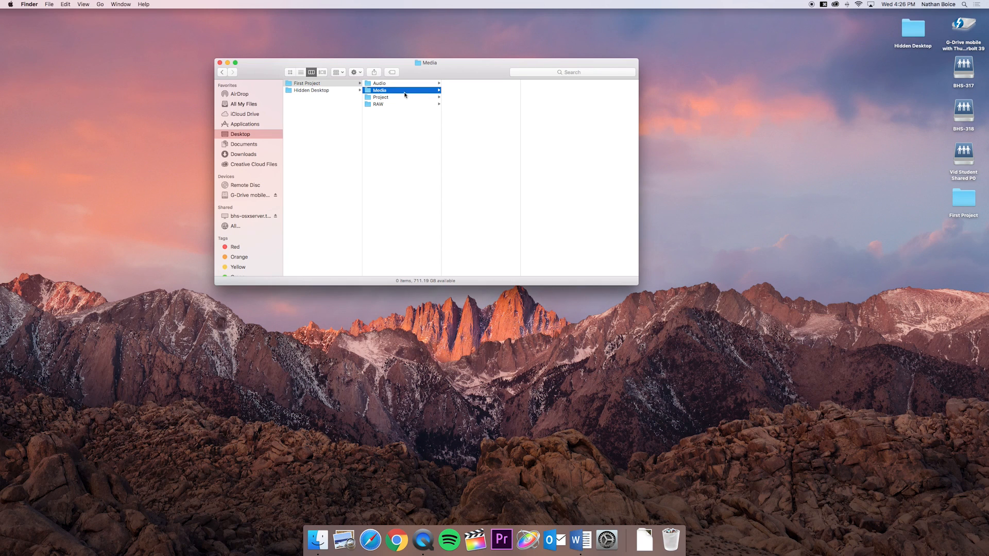
click(386, 84)
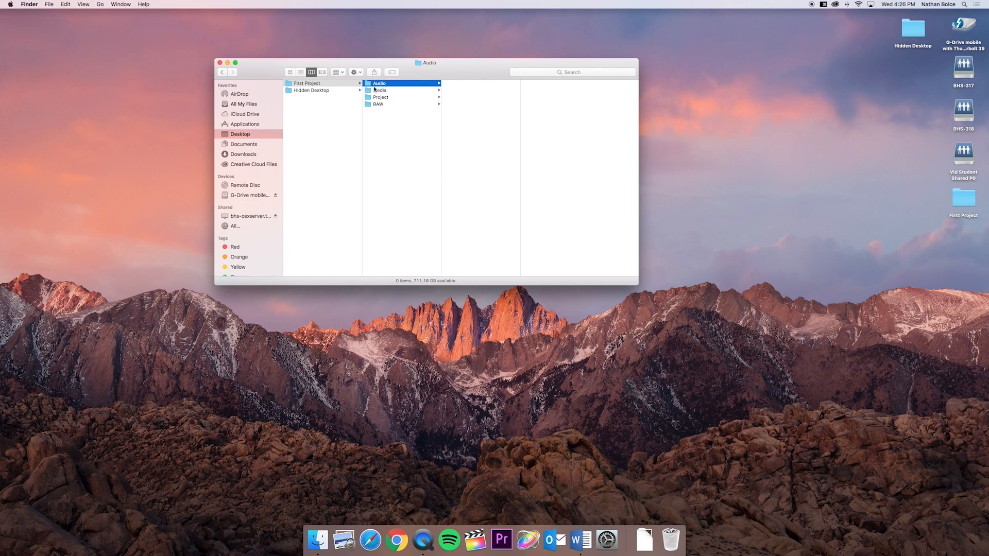
click(322, 84)
key(shift+super+n)
text(Graphics)
key(Return)
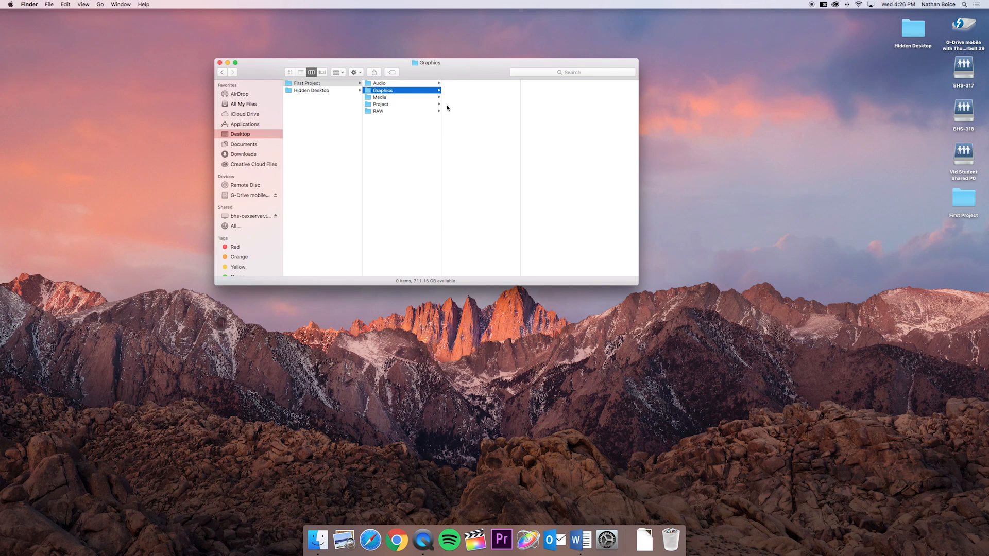
- Narrow the subfolder column slightly and create a subfolder named "Master" inside First Project
drag(441, 110, 425, 111)
click(330, 84)
key(shift+super+n)
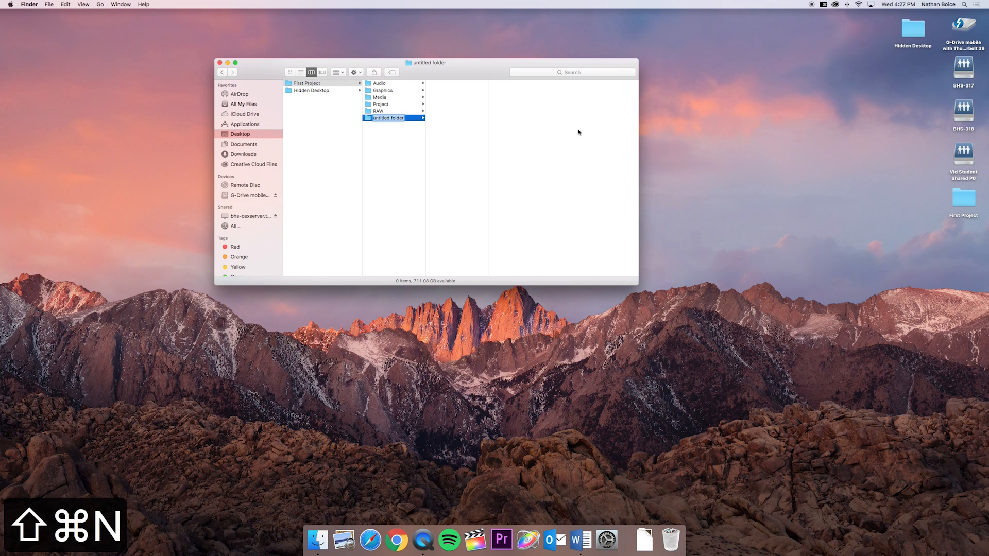
text(Master)
key(Return)
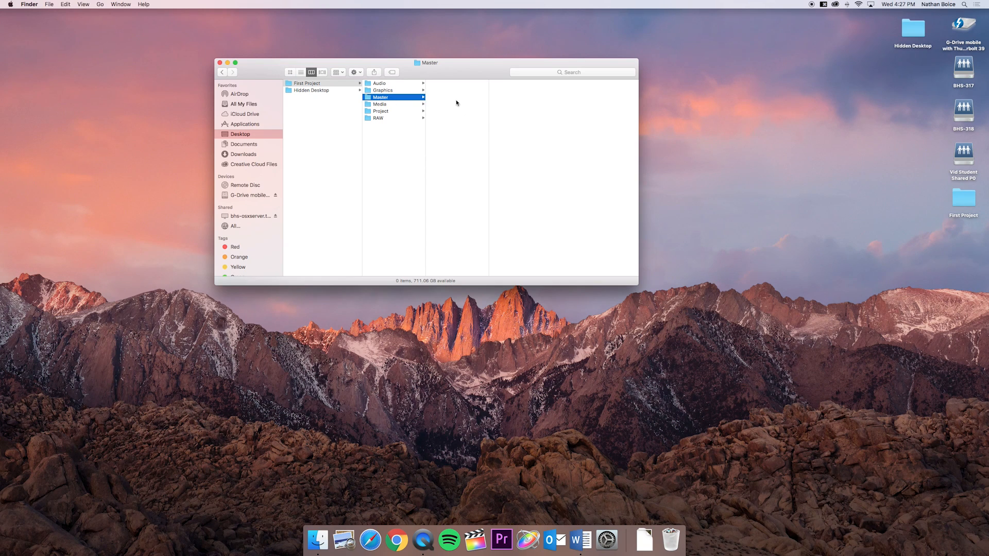
- Check the contents of each First Project subfolder, from Audio to RAW, and return to the First Project folder
click(384, 84)
click(385, 90)
click(385, 97)
click(385, 105)
click(386, 112)
click(389, 119)
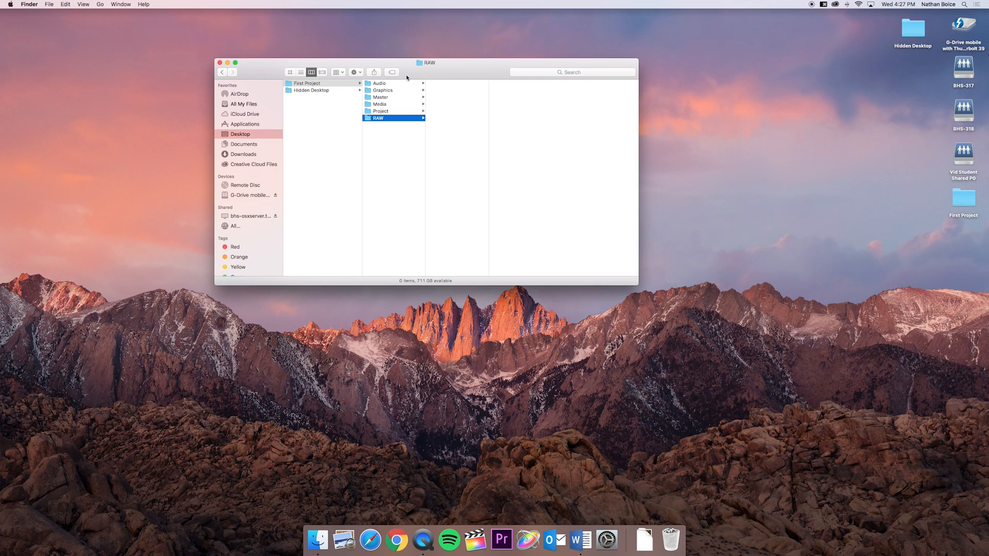
click(329, 84)
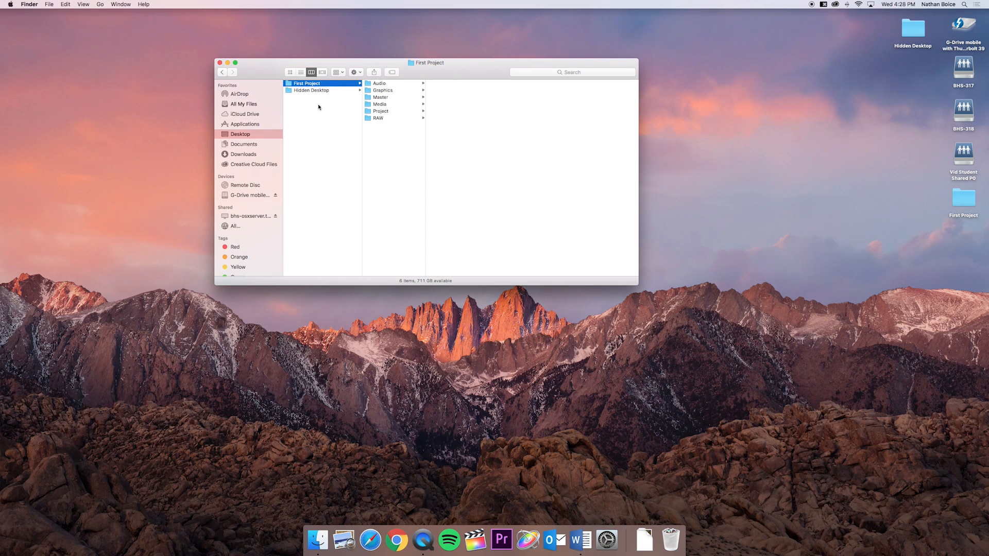
click(341, 145)
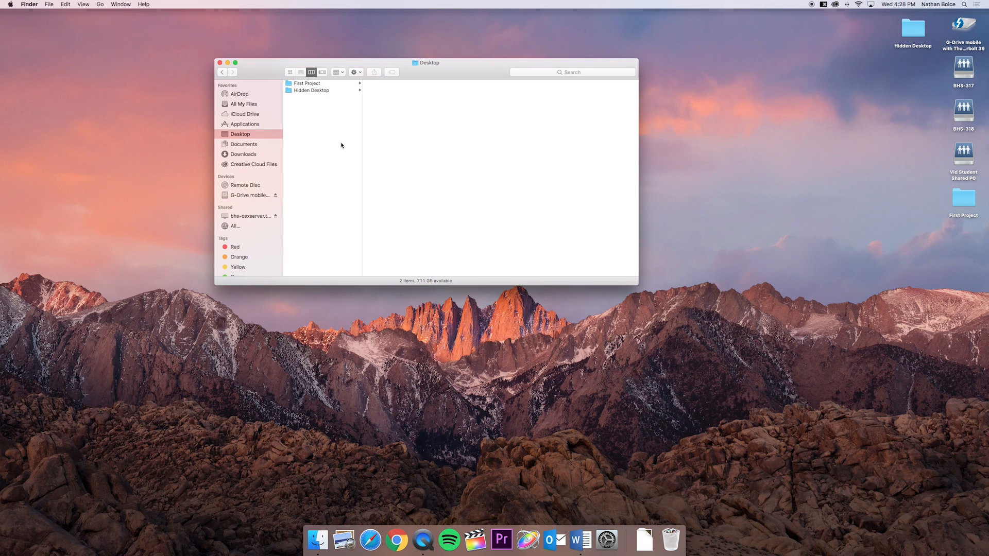
click(324, 86)
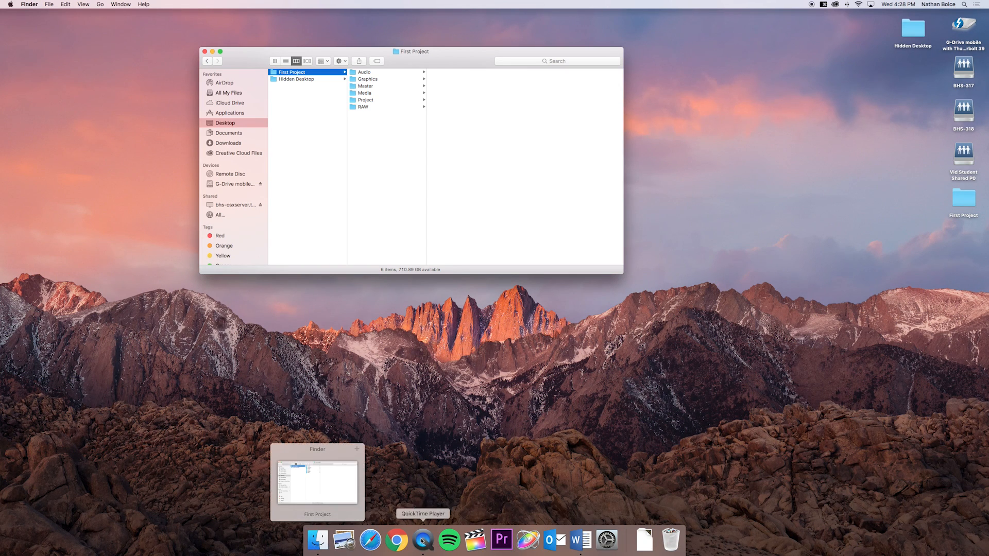
mouse_move(583, 541)
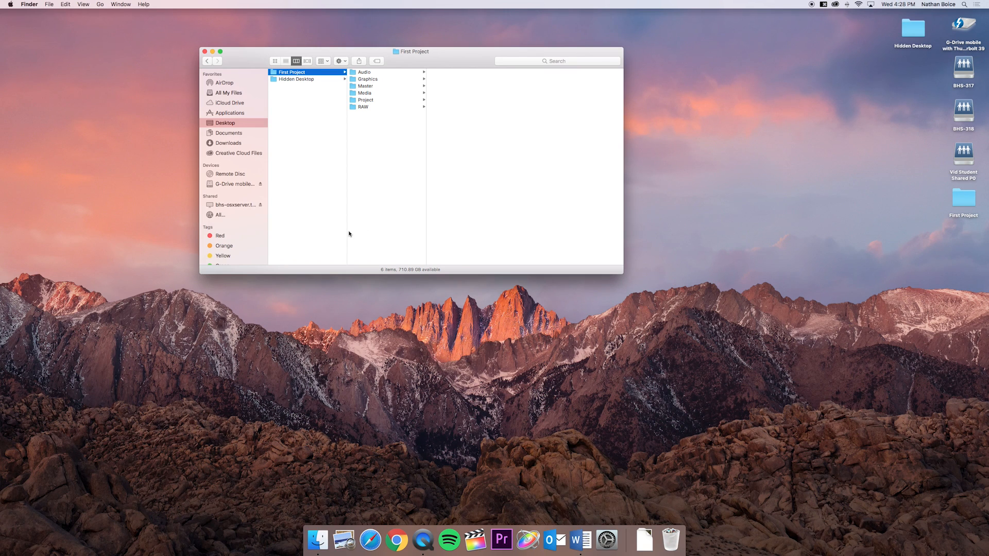
- Open a second Finder window and arrange it beside the First Project window
drag(227, 67, 189, 66)
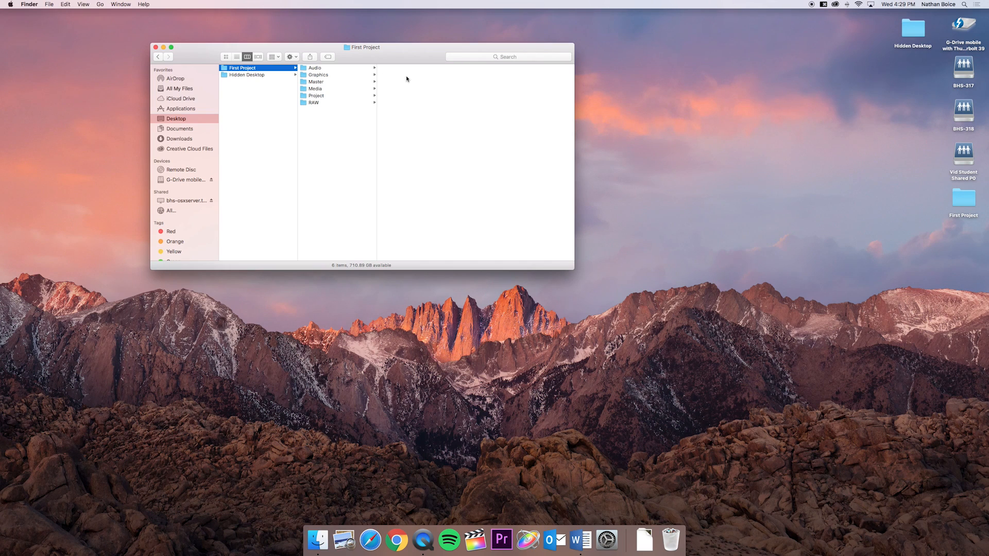
key(super+n)
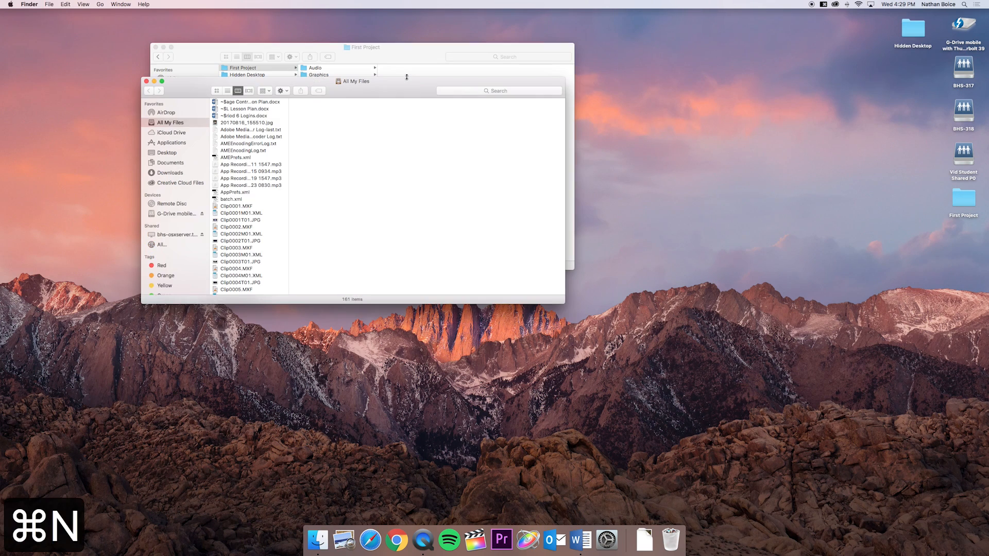
drag(377, 81, 735, 58)
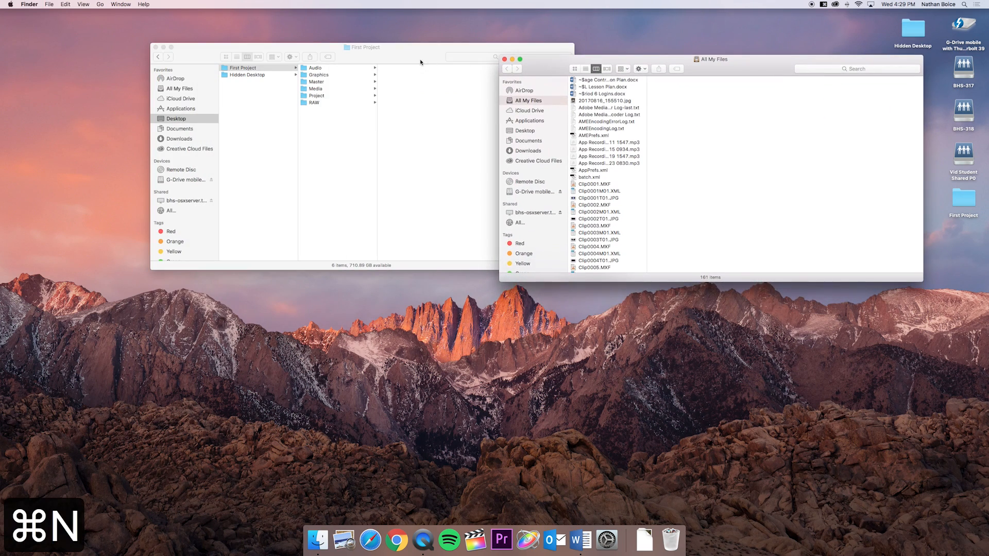
drag(415, 62, 322, 56)
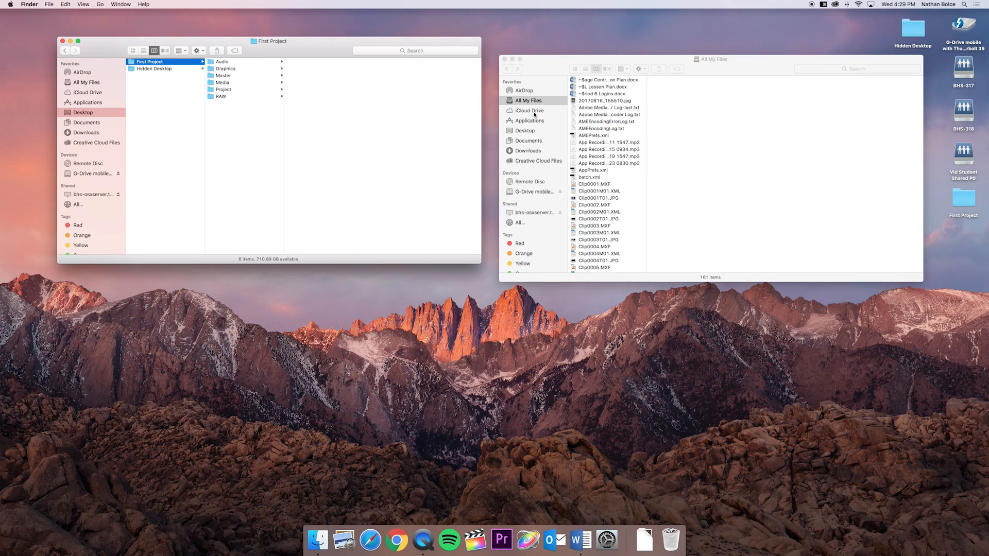
click(49, 4)
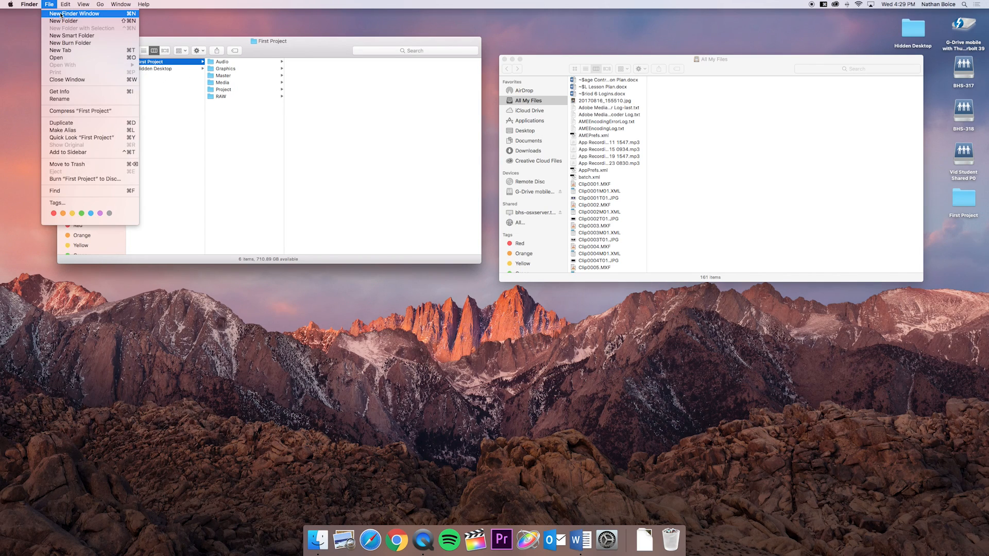
click(291, 159)
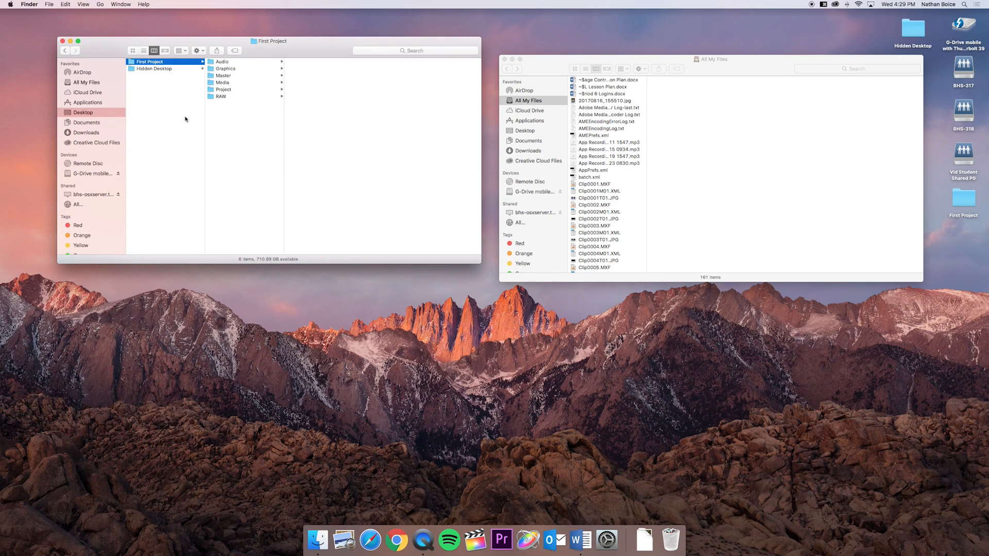
drag(568, 66, 494, 44)
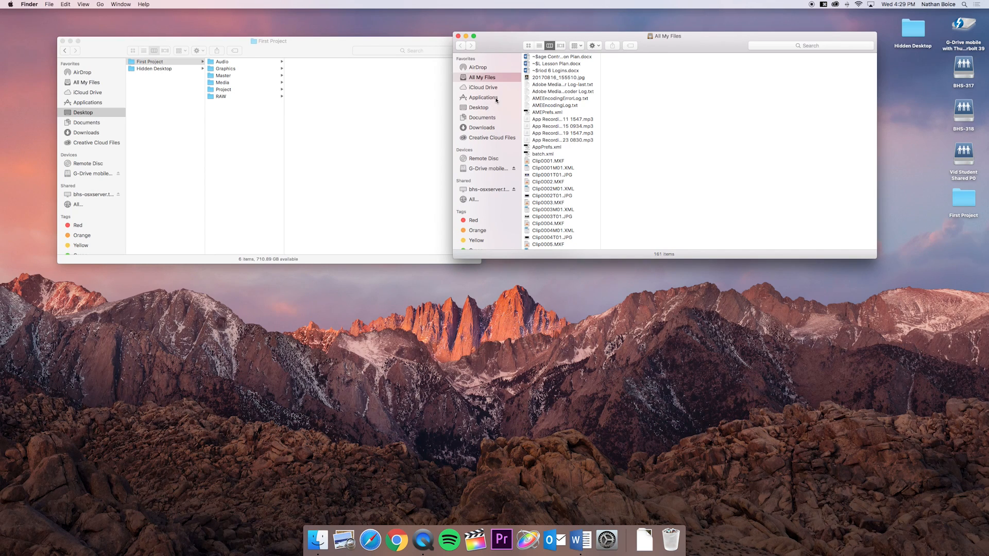
- Look through the Applications folder in the second Finder window, widening its column to show the full application names
click(480, 99)
scroll(560, 102, down, 15)
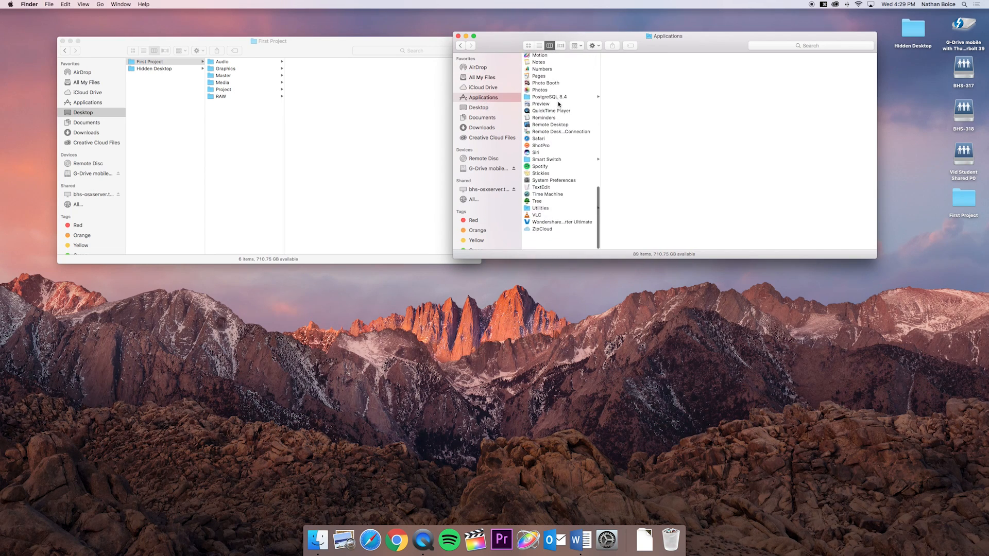
scroll(551, 171, down, 2)
scroll(550, 171, up, 15)
scroll(551, 171, down, 15)
scroll(551, 171, up, 15)
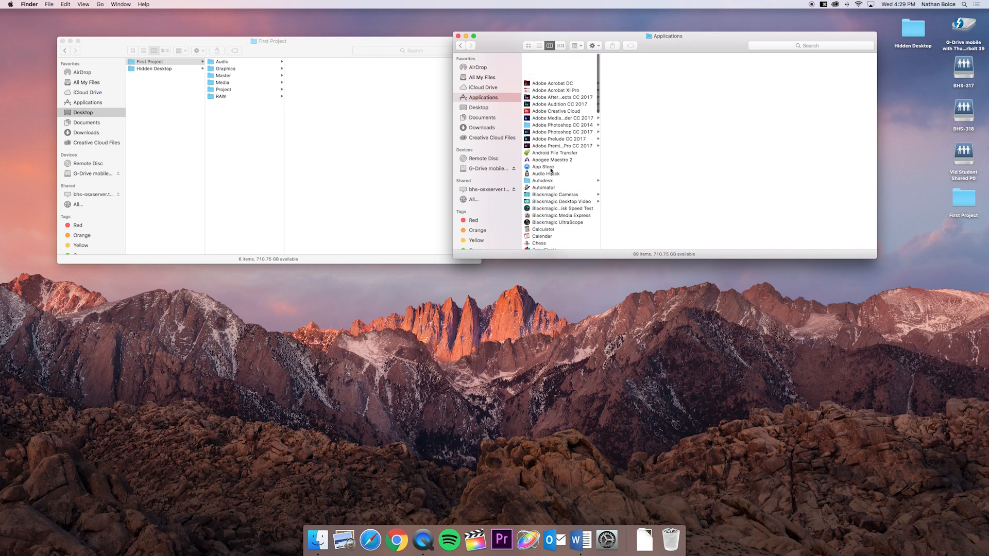
drag(599, 112, 673, 106)
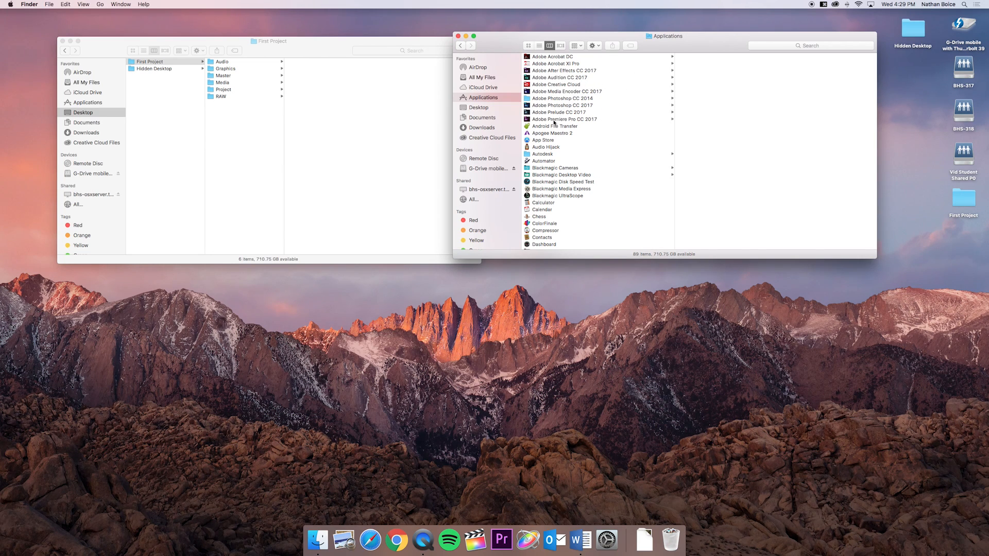
scroll(573, 116, down, 5)
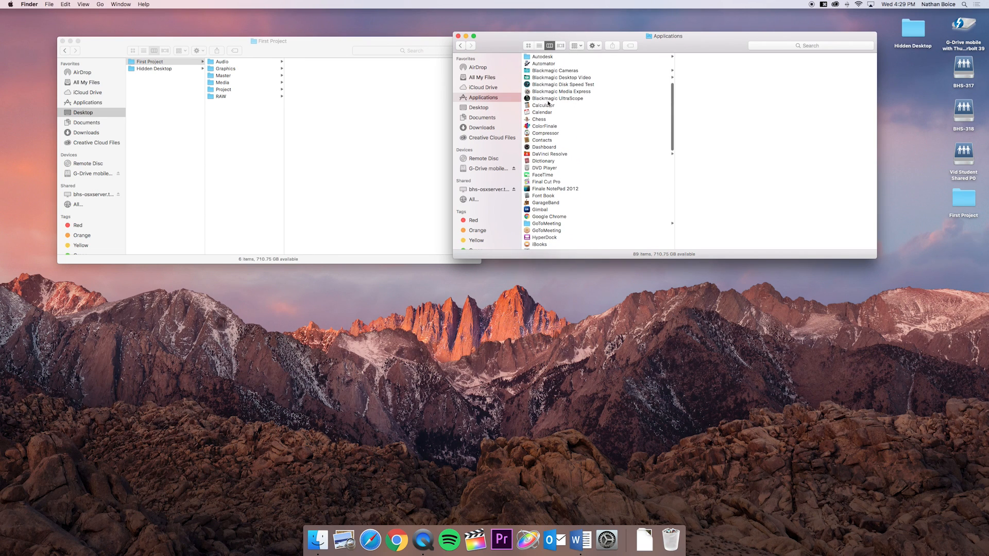
scroll(548, 103, down, 4)
scroll(548, 104, up, 10)
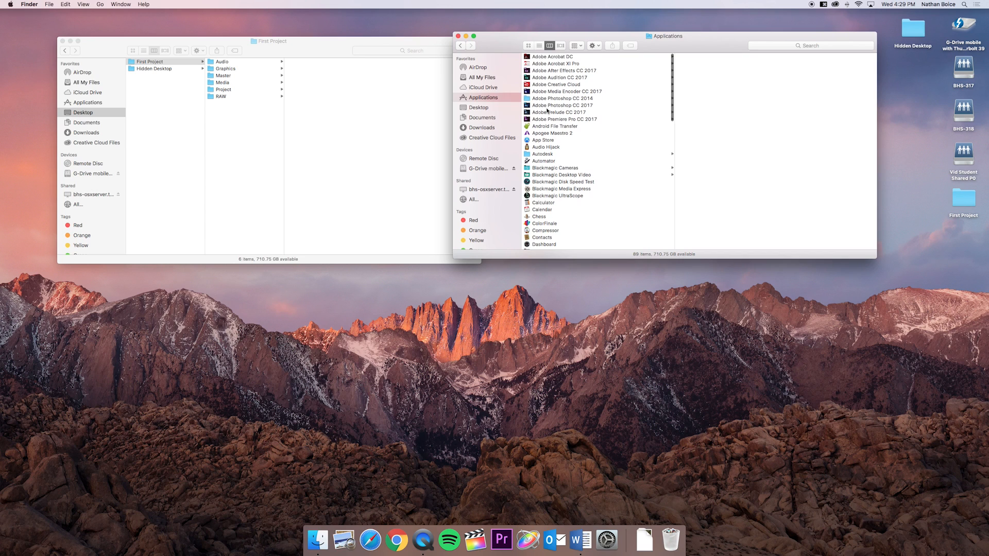
- Close both the Applications and First Project Finder windows to clear the desktop
drag(495, 46, 417, 47)
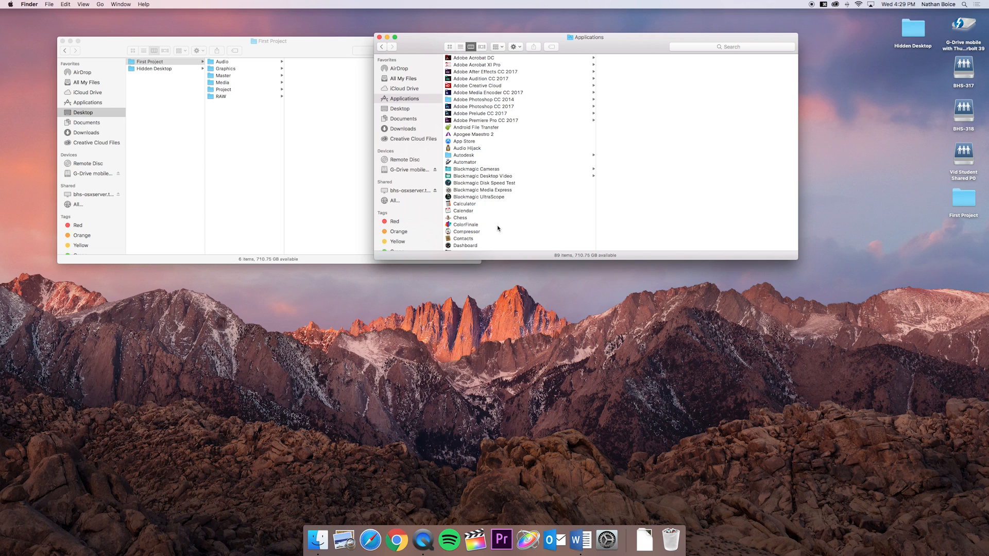
drag(415, 48, 406, 36)
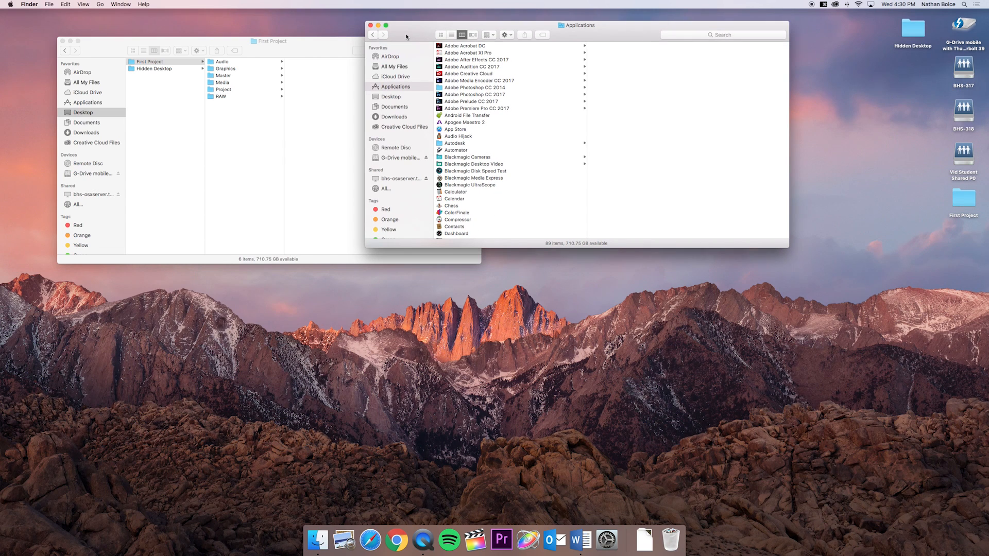
click(371, 25)
drag(111, 40, 174, 42)
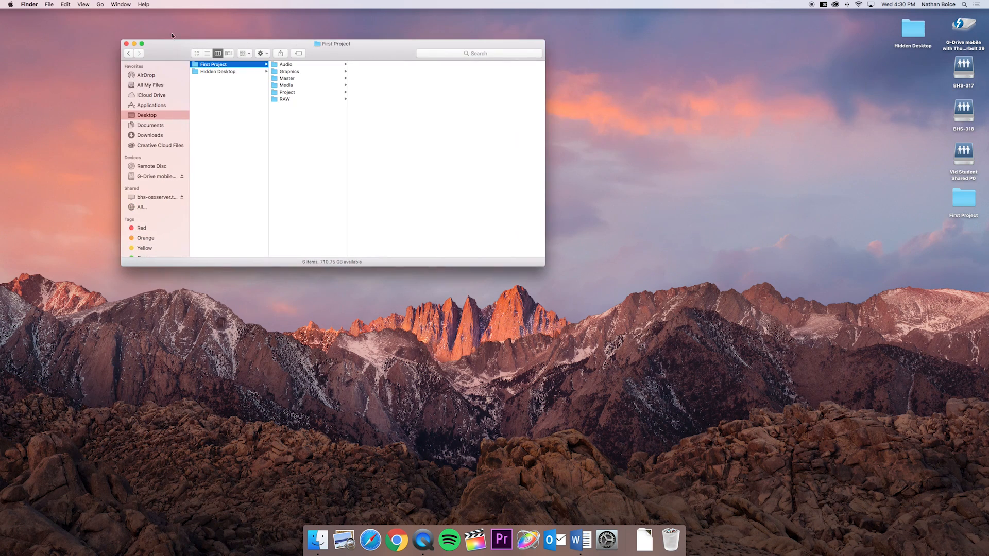
click(126, 44)
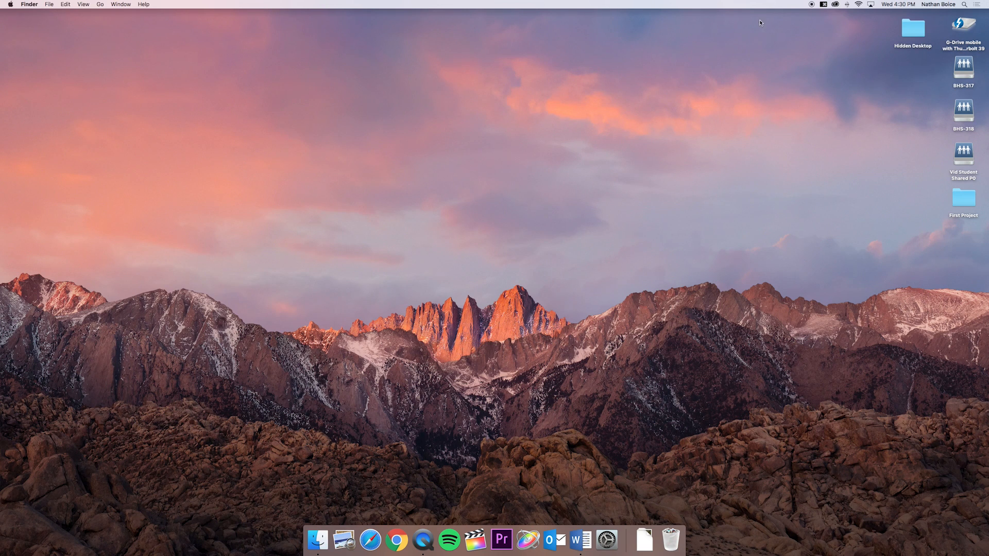
- Bring up Spotlight Search, move its search bar higher on the desktop, and dismiss it
click(966, 7)
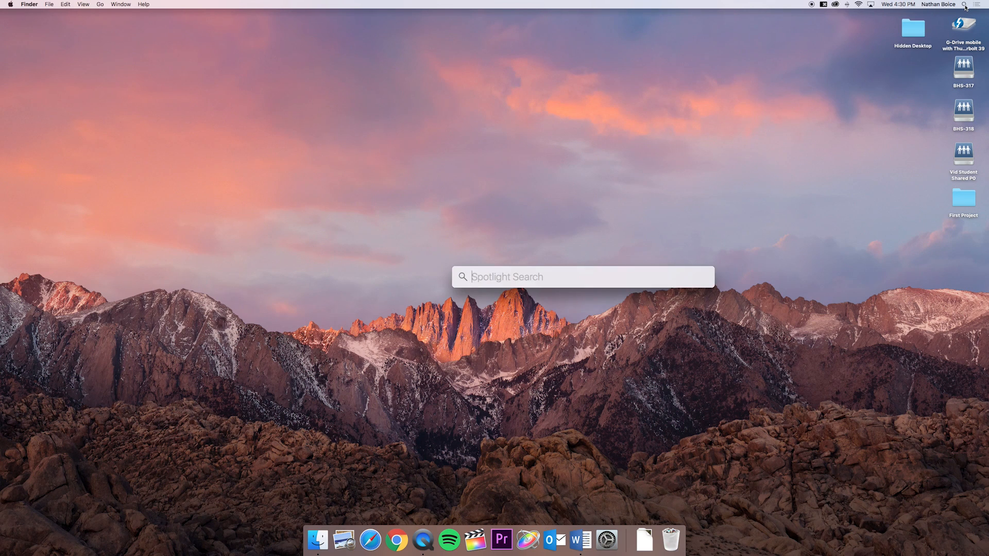
drag(562, 268, 437, 183)
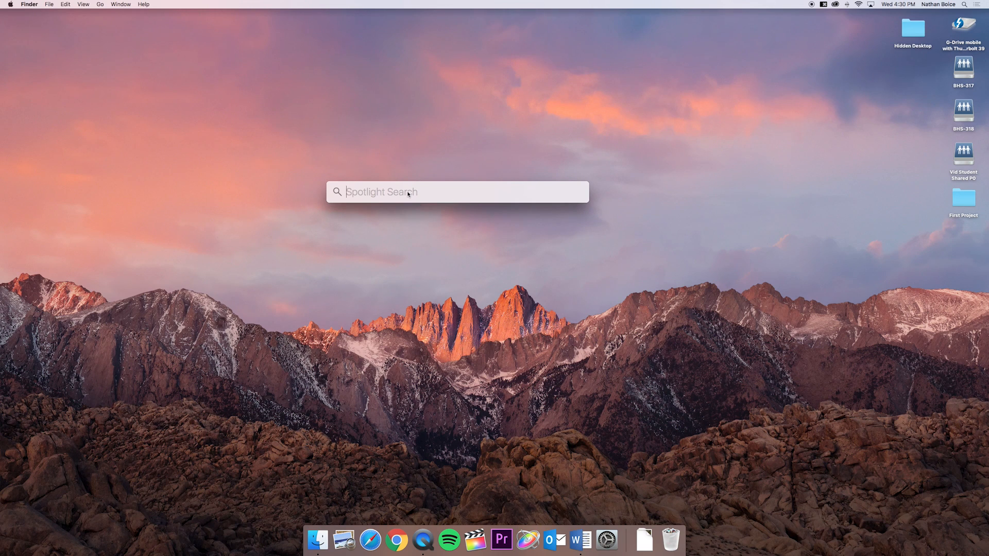
click(491, 155)
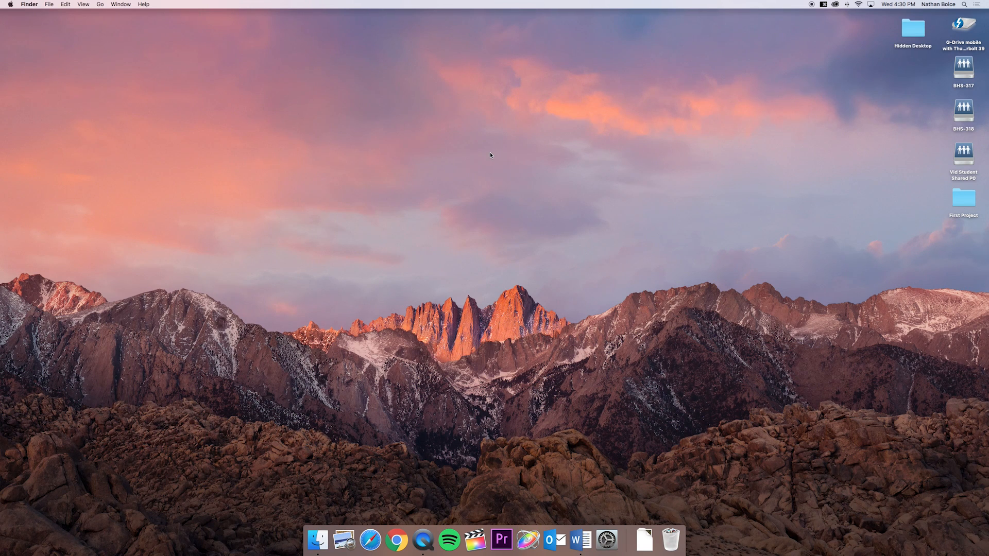
- Search Spotlight for "prem", replace the query with "safari", and launch the Safari application
key(super+space)
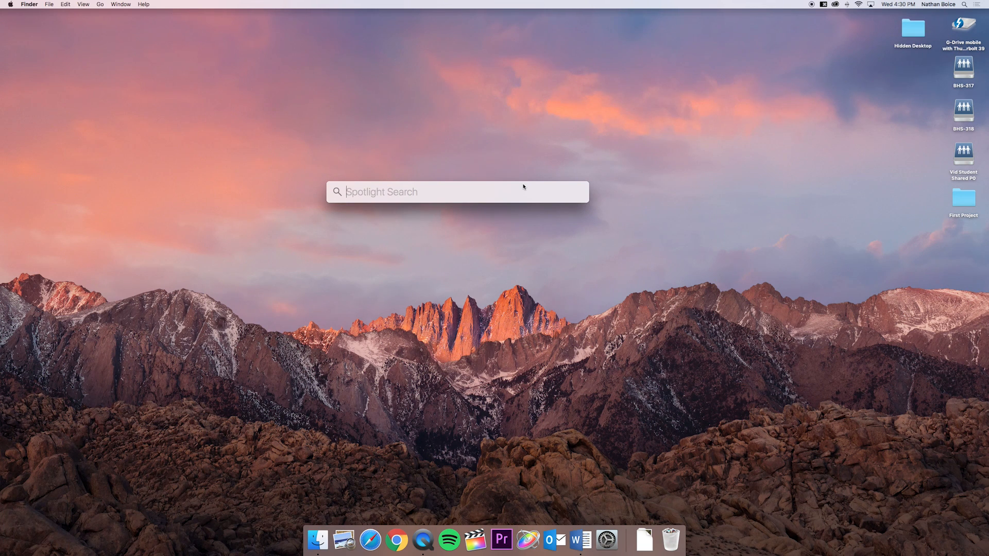
text(prem)
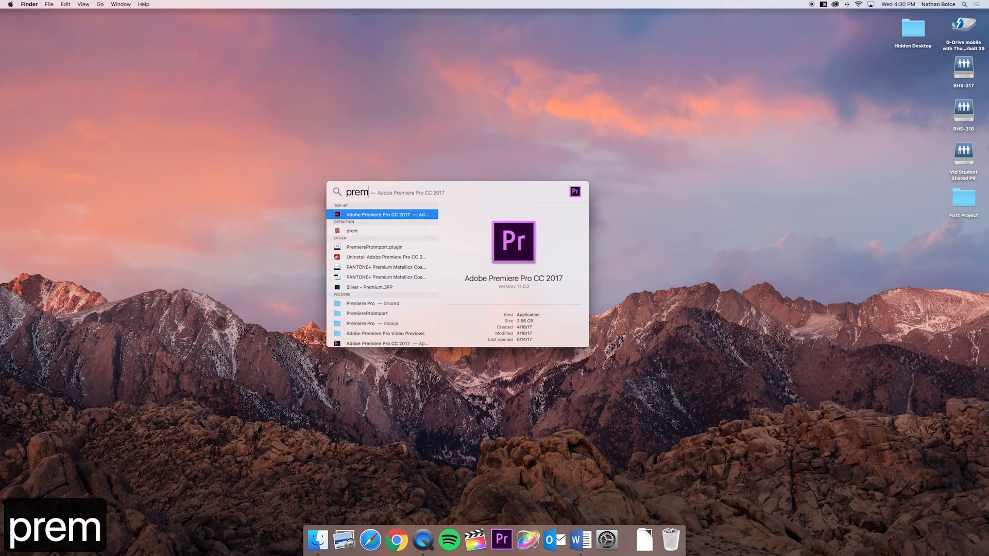
key(super+a)
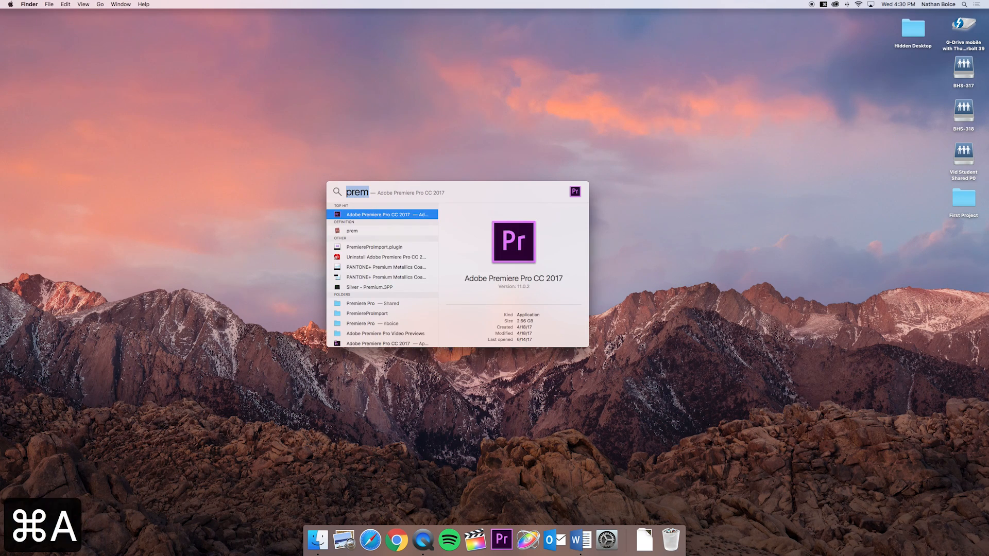
text(safari)
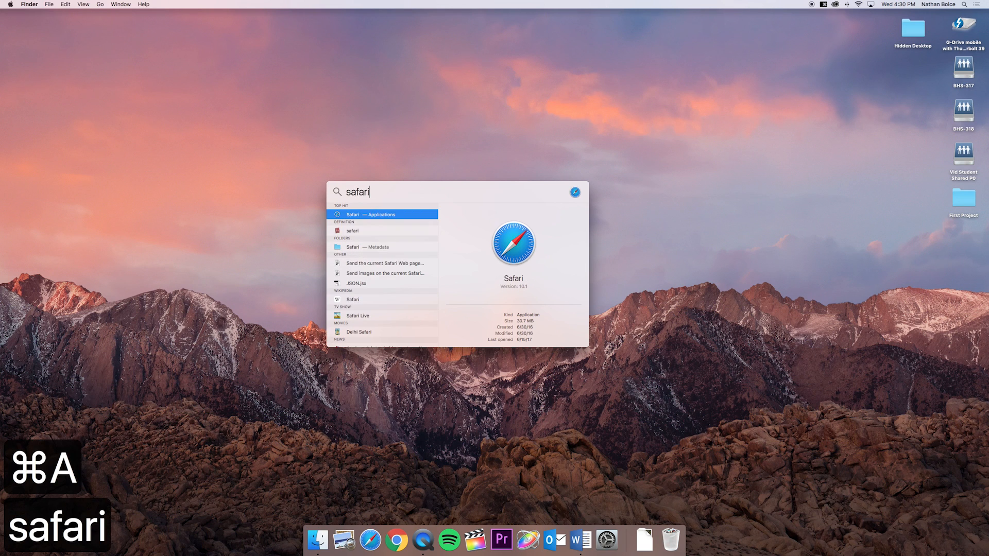
key(Return)
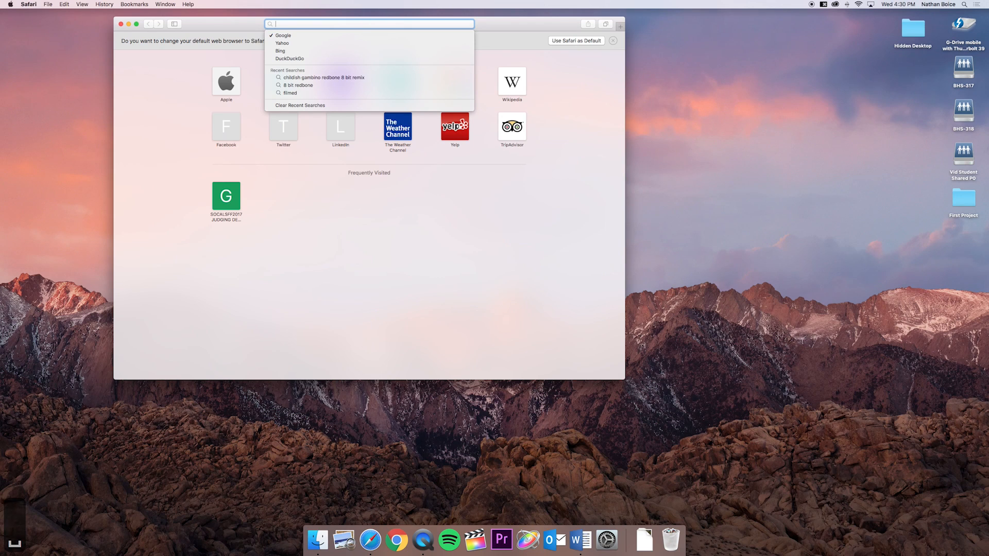
- Find the Night of the Stars folder by searching Spotlight for "night", open it, and close its window
key(super+space)
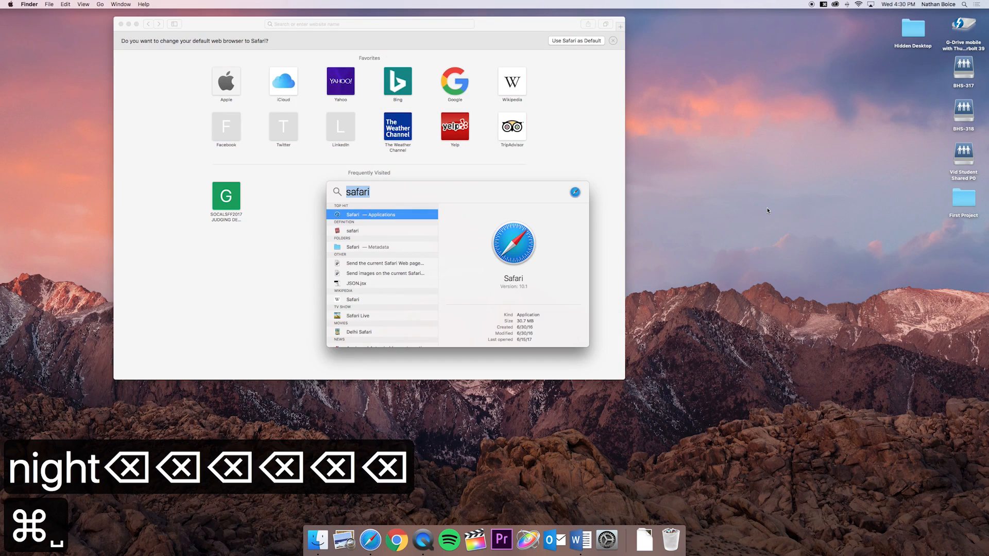
text(night)
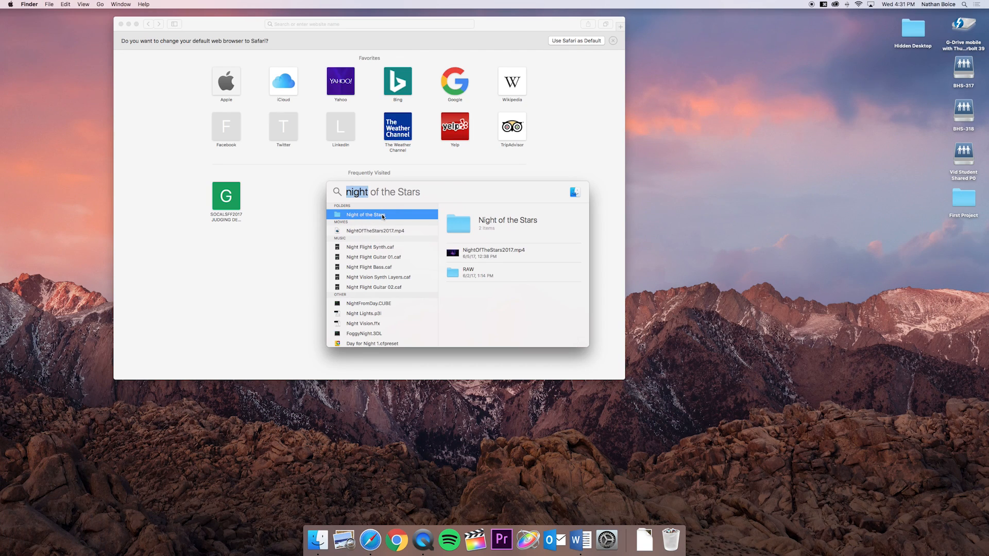
key(Return)
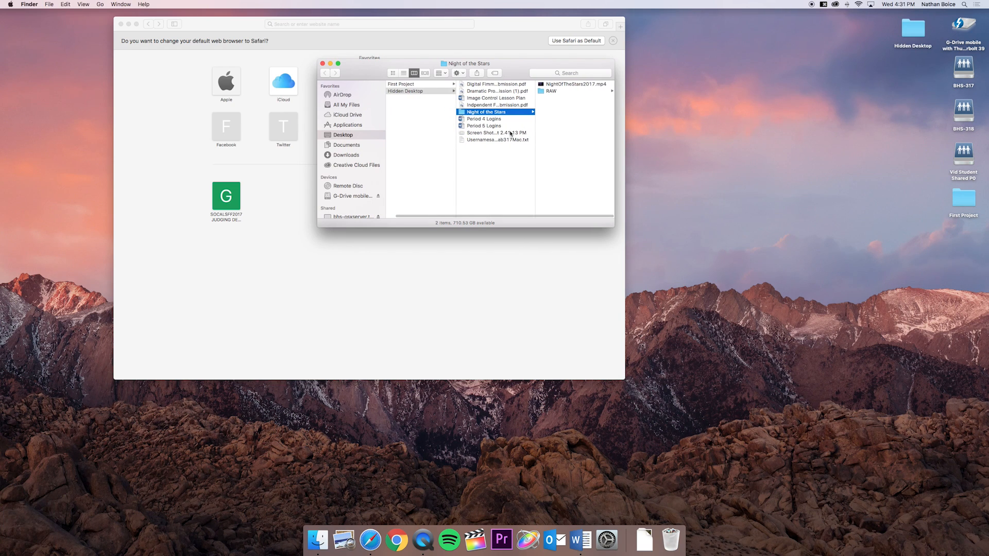
click(323, 64)
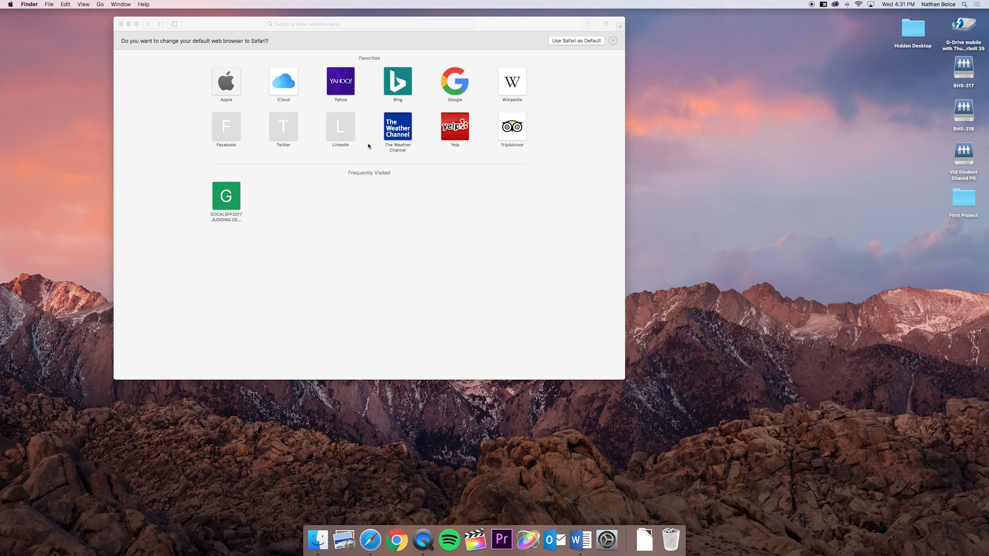